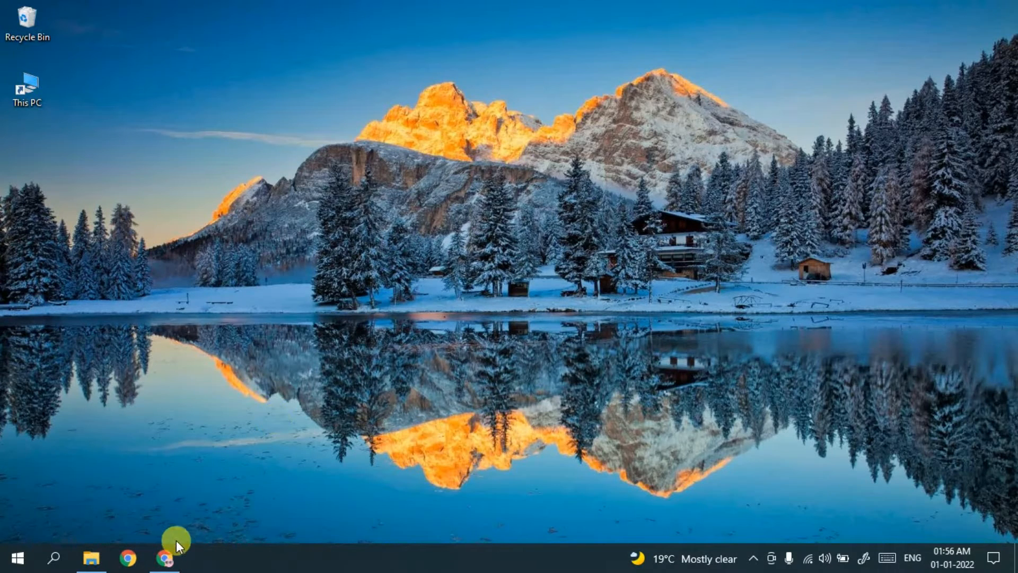
- Search Google in Chrome for 'intellij idea download' and open the official jetbrains.com result
{"action": "left_click", "coordinate": [170, 553]}
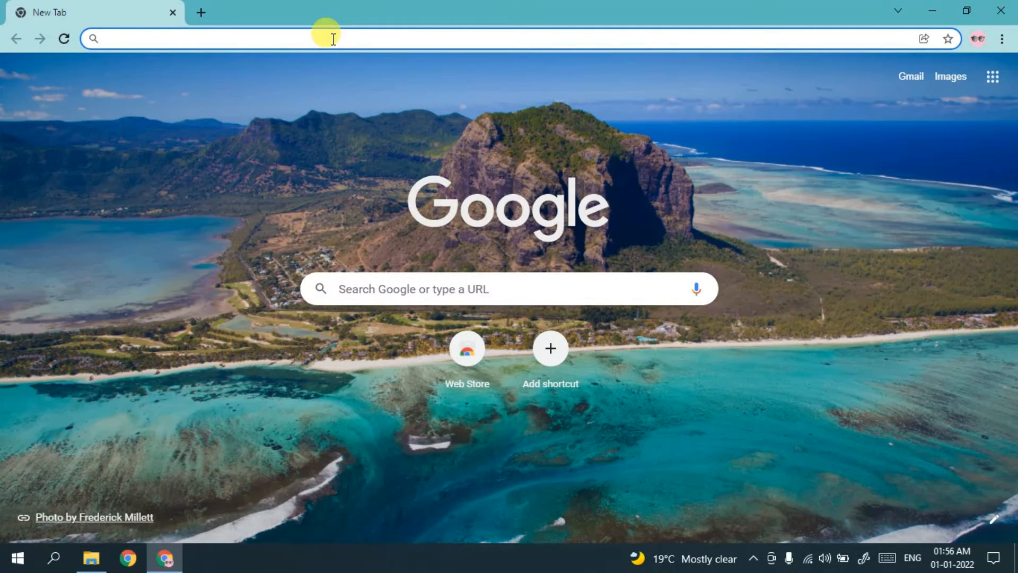
{"action": "type", "text": "intellij"}
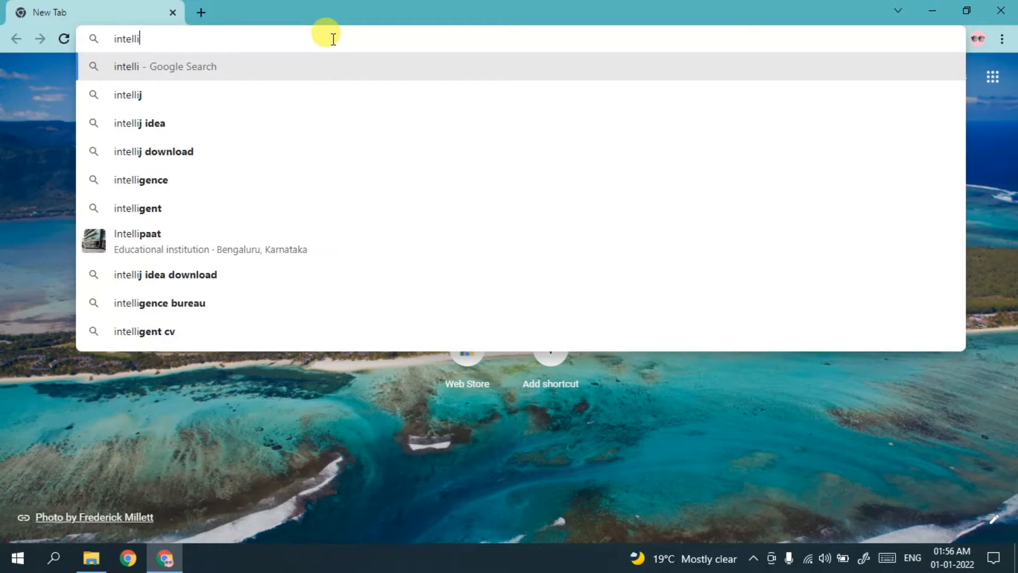
{"action": "key", "text": "Down"}
{"action": "key", "text": "Down"}
{"action": "key", "text": "Up"}
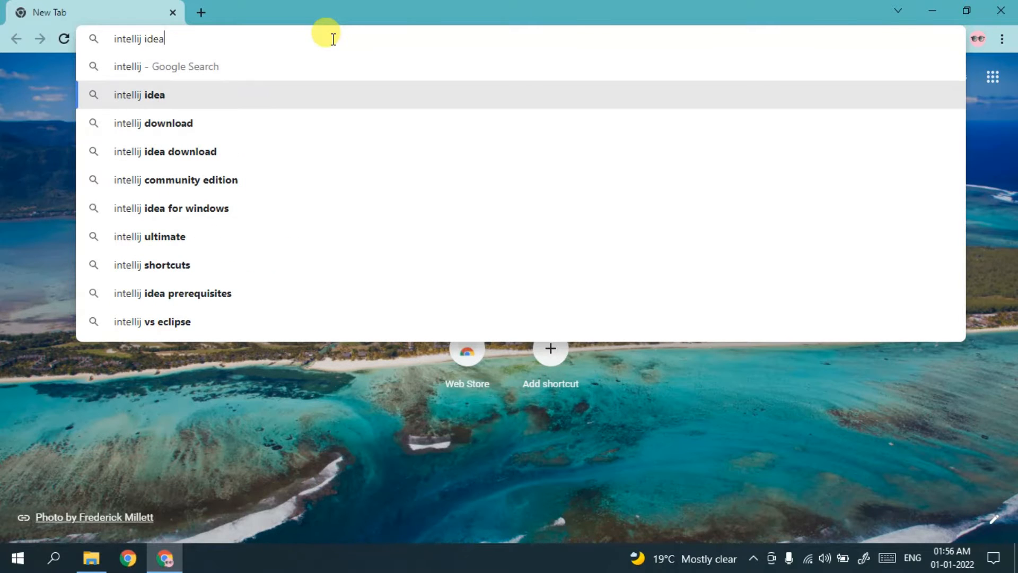
{"action": "key", "text": "Down"}
{"action": "key", "text": "Return"}
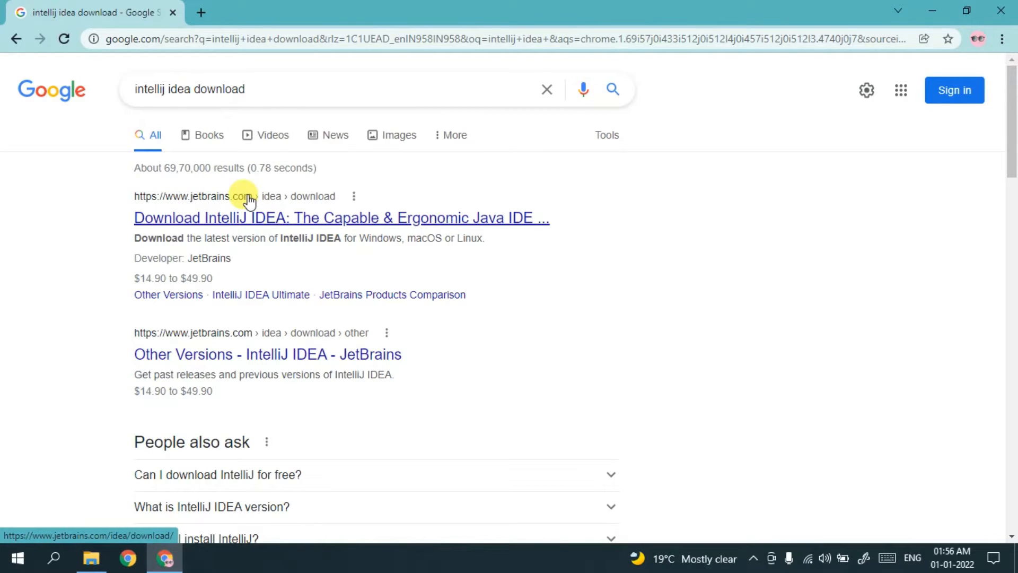
{"action": "left_click", "coordinate": [217, 220]}
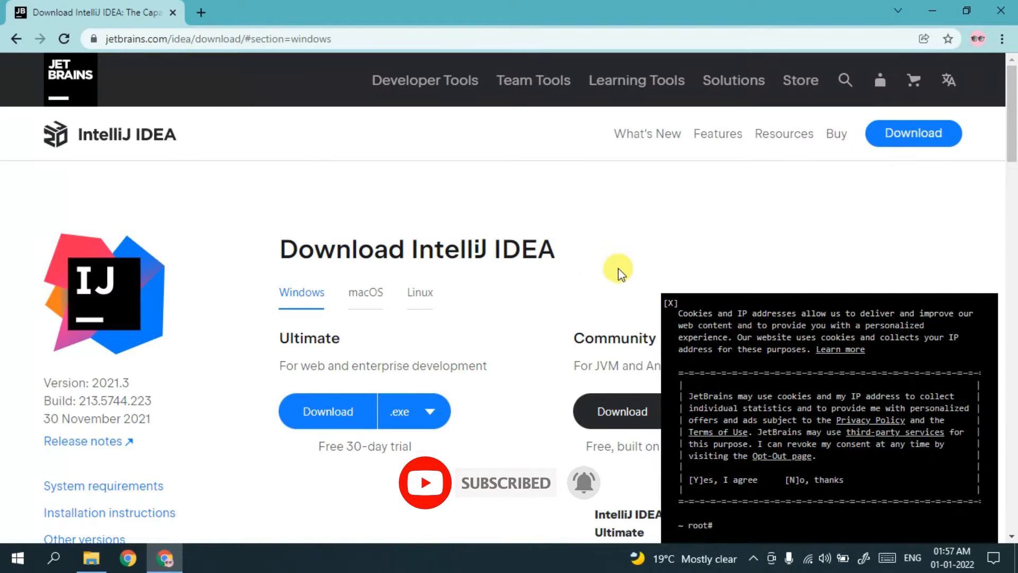
- Dismiss the cookie notice and scroll to the Download IntelliJ IDEA heading
{"action": "left_click", "coordinate": [671, 303]}
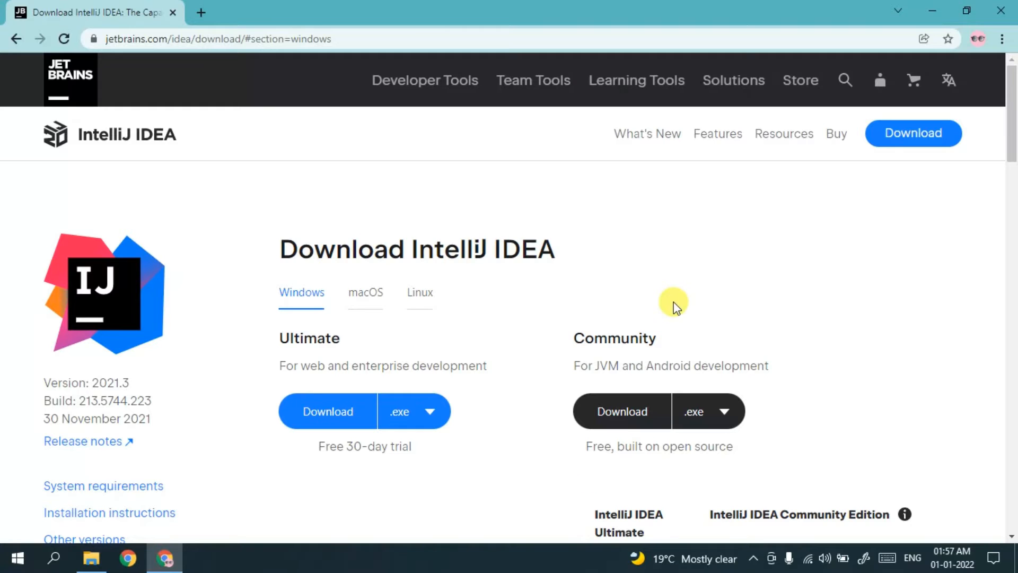
{"action": "mouse_move", "coordinate": [1012, 98]}
{"action": "left_mouse_down"}
{"action": "mouse_move", "coordinate": [1014, 135]}
{"action": "mouse_move", "coordinate": [1014, 118]}
{"action": "left_mouse_up"}
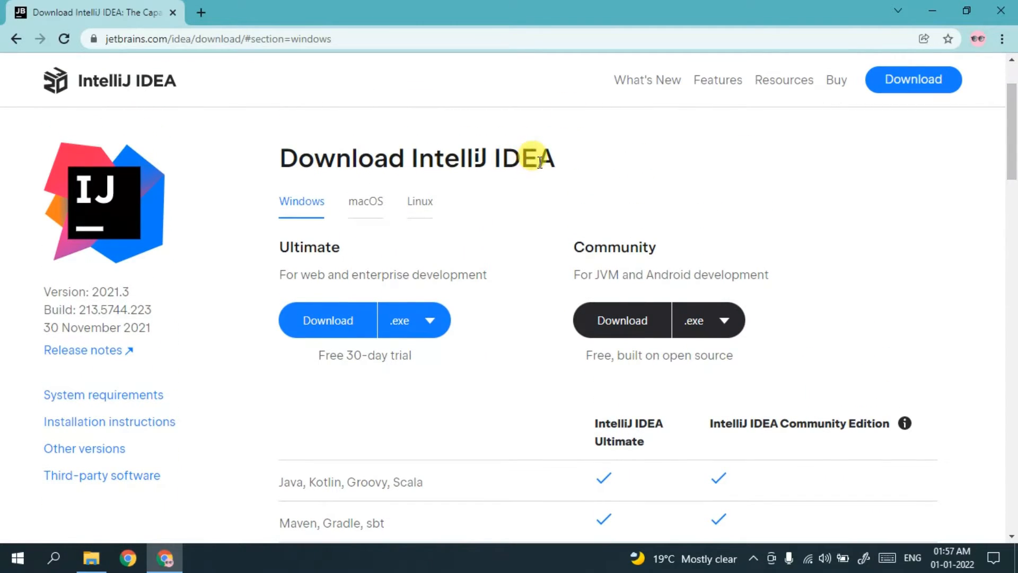
{"action": "left_click_drag", "start_coordinate": [539, 159], "coordinate": [555, 159]}
{"action": "left_click", "coordinate": [284, 186]}
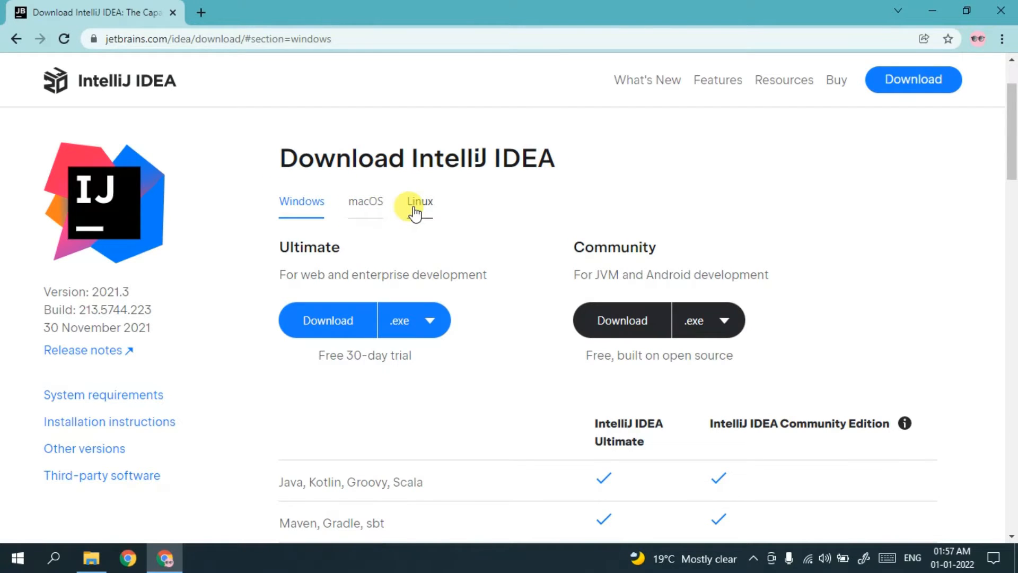
- Compare the Ultimate and Community editions, then download the free Community edition for Windows
{"action": "double_click", "coordinate": [620, 249]}
{"action": "left_click", "coordinate": [616, 248]}
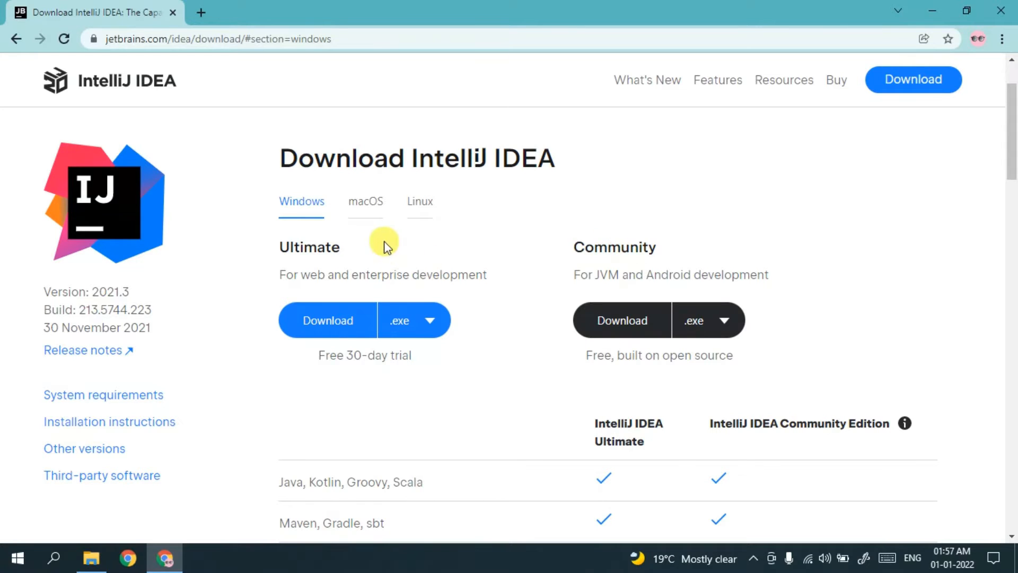
{"action": "double_click", "coordinate": [312, 247]}
{"action": "left_click", "coordinate": [312, 246]}
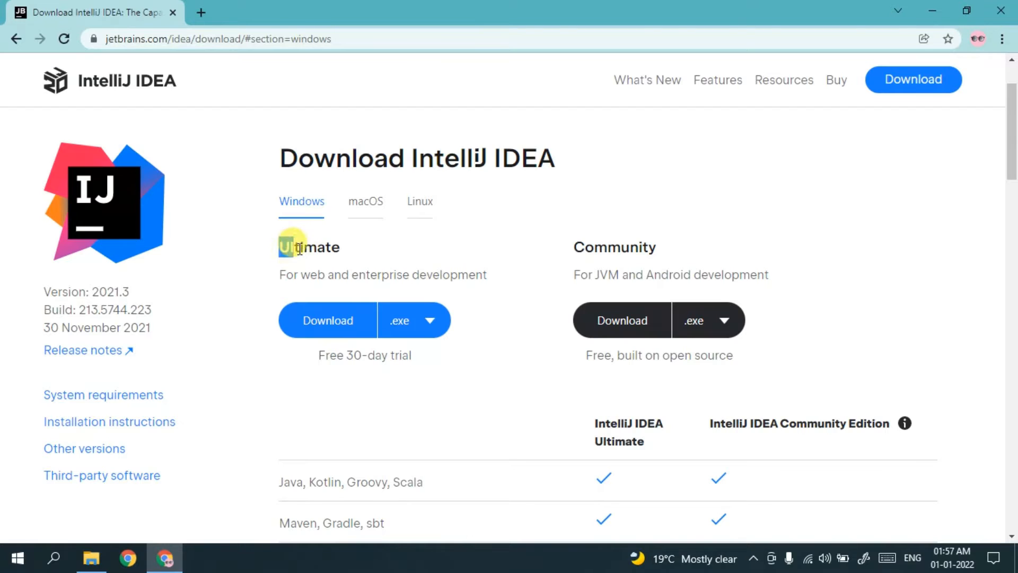
{"action": "left_click_drag", "start_coordinate": [299, 248], "coordinate": [354, 247]}
{"action": "left_click", "coordinate": [354, 248]}
{"action": "left_click", "coordinate": [606, 318]}
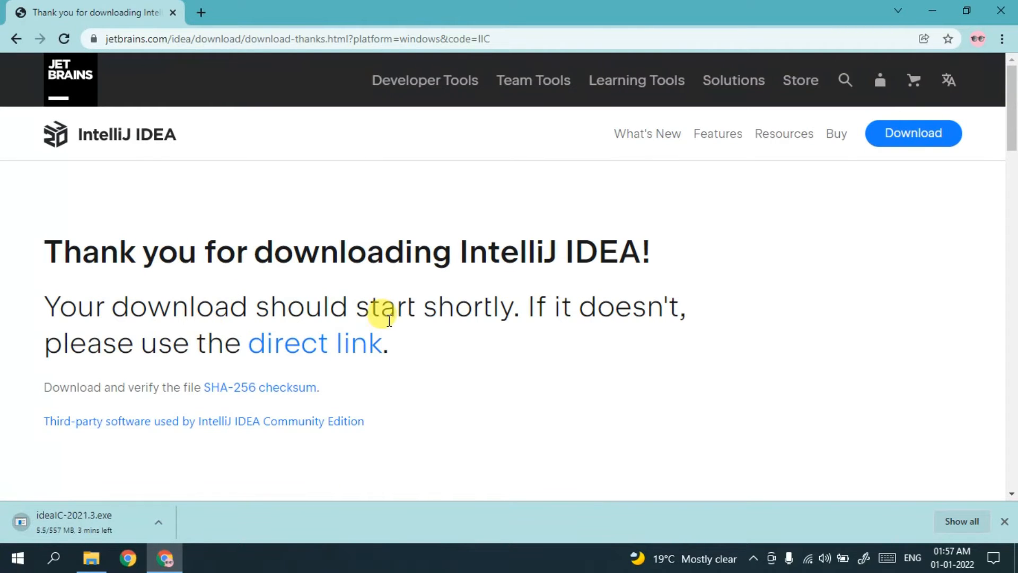
- Cancel ideaIC-2021.3.exe in Chrome's downloads list, remove its entry, and minimize Chrome
{"action": "left_click", "coordinate": [414, 37]}
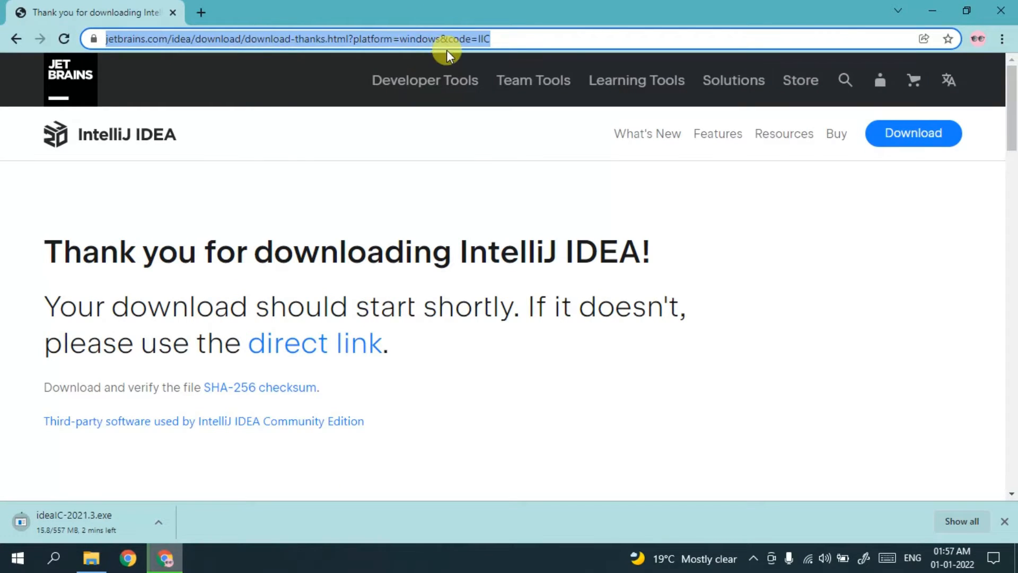
{"action": "left_click", "coordinate": [950, 522]}
{"action": "left_click", "coordinate": [363, 255]}
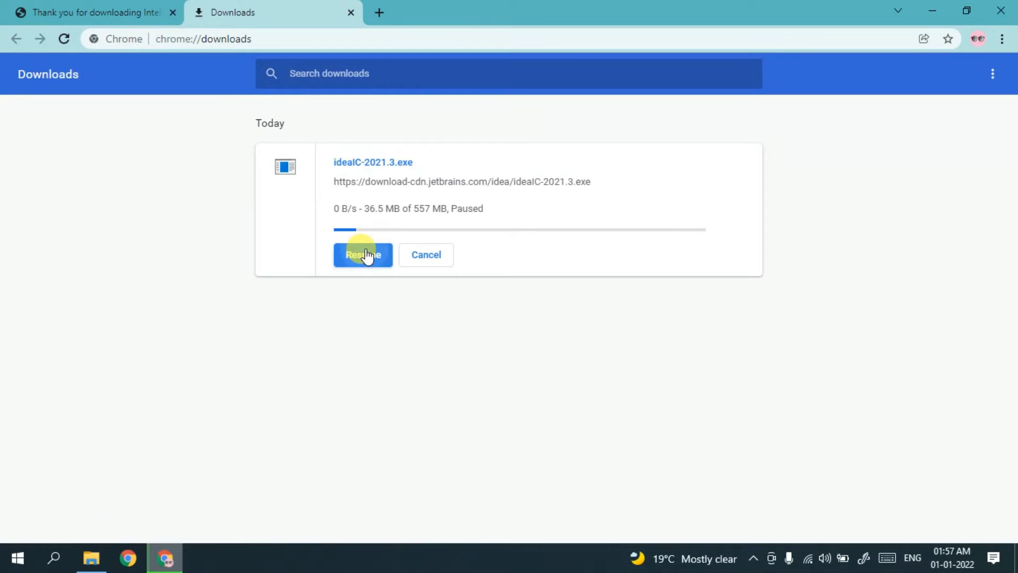
{"action": "left_click", "coordinate": [418, 255]}
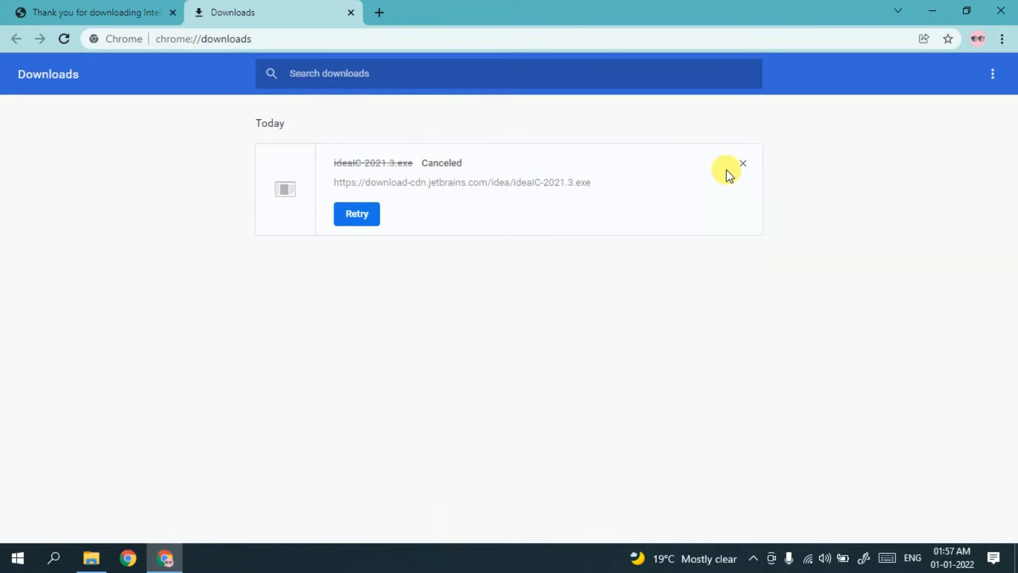
{"action": "left_click", "coordinate": [744, 163]}
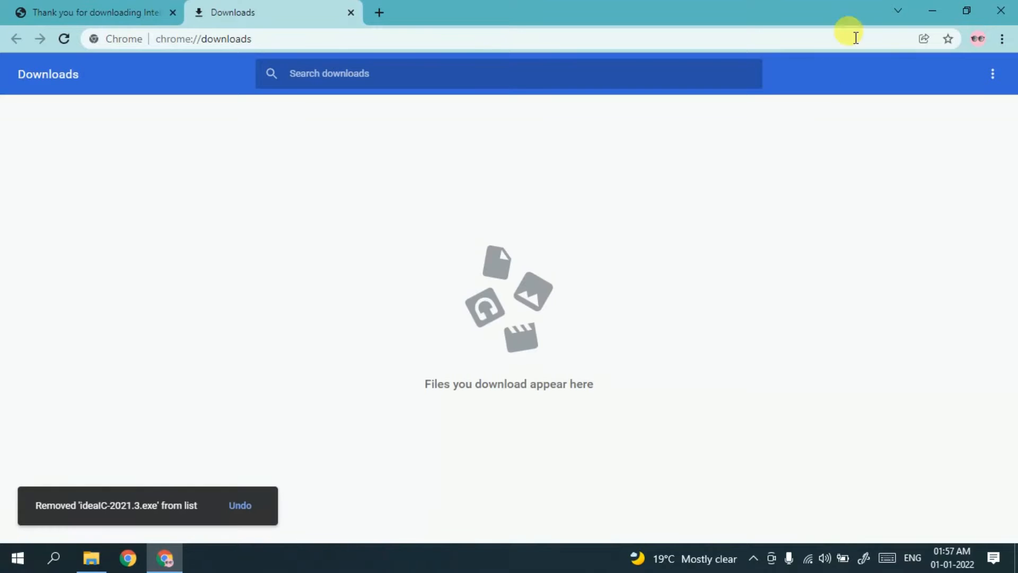
{"action": "left_click", "coordinate": [932, 9]}
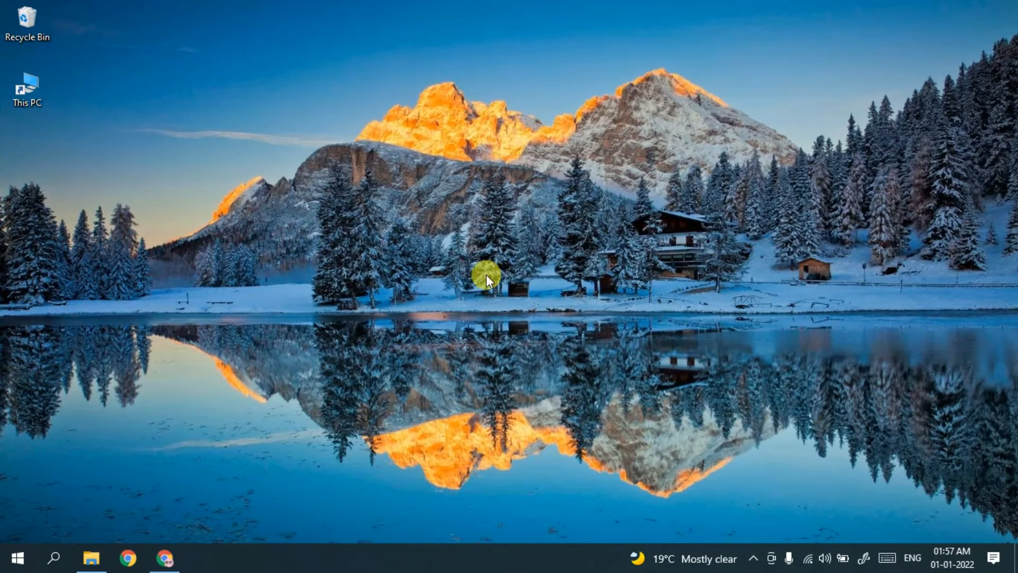
- Run ideaIC-2021.3.exe from Downloads\Software and allow it through the UAC prompt
{"action": "left_click", "coordinate": [92, 556]}
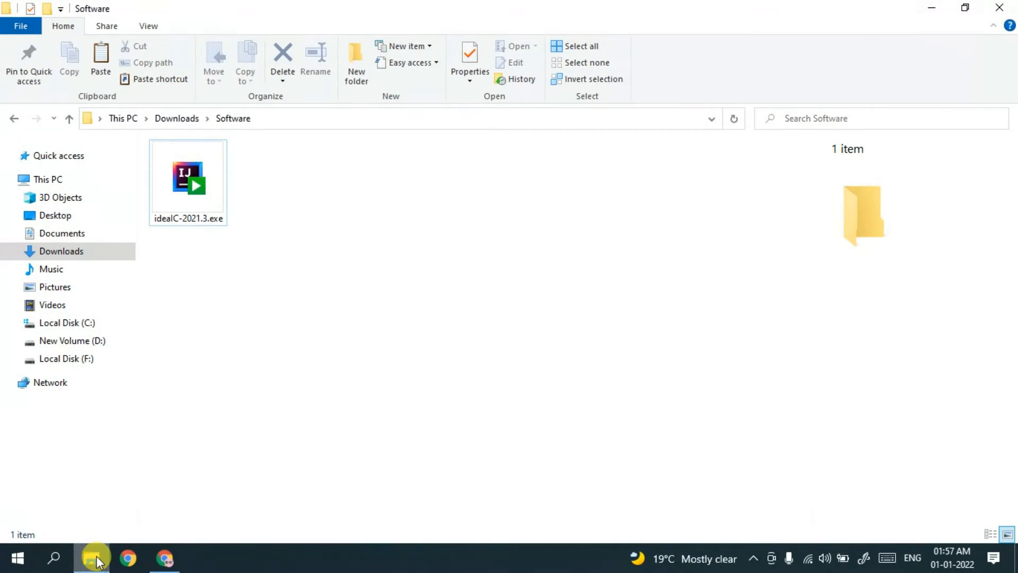
{"action": "left_click", "coordinate": [185, 195]}
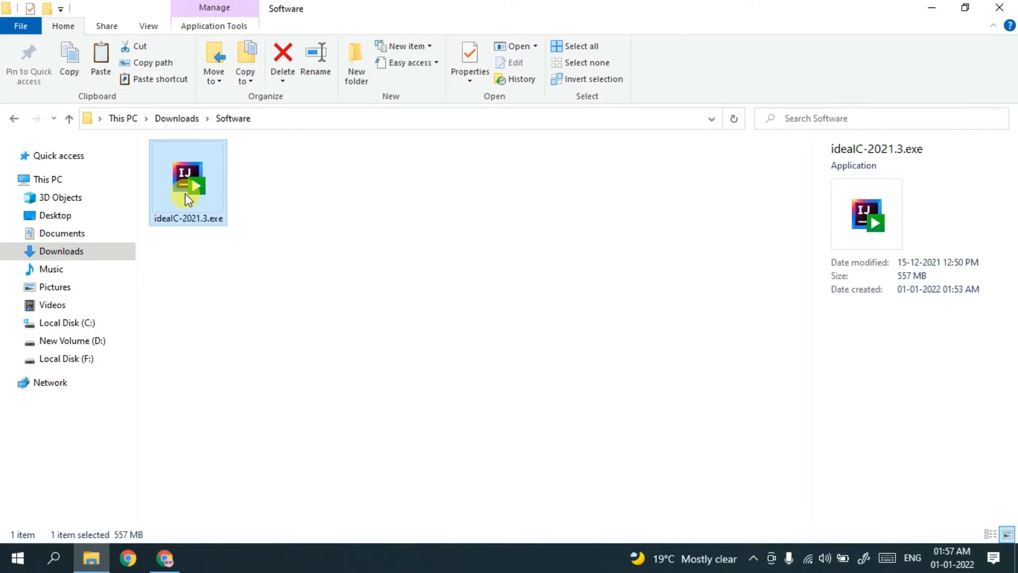
{"action": "double_click", "coordinate": [185, 194]}
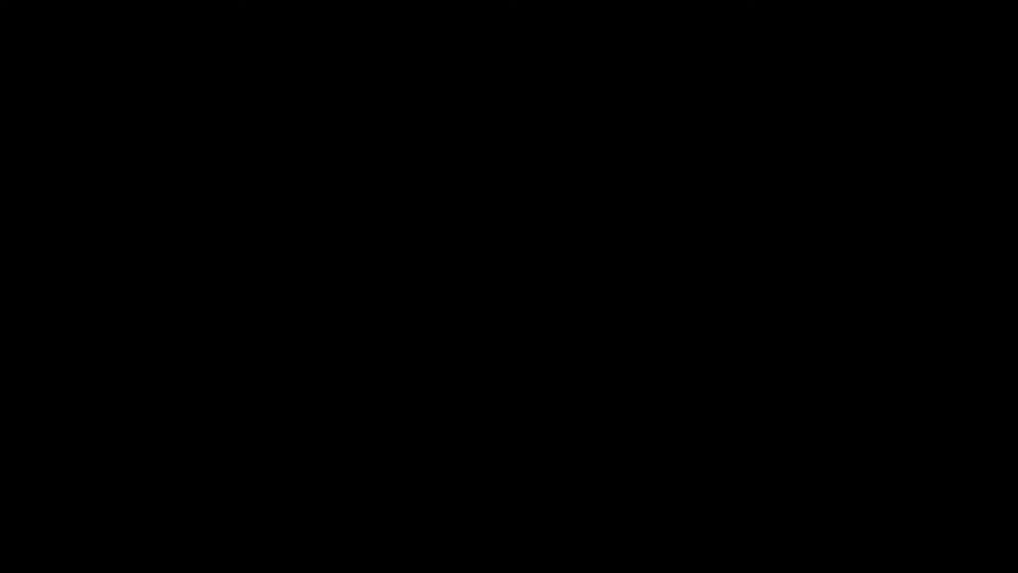
{"action": "left_click", "coordinate": [443, 374]}
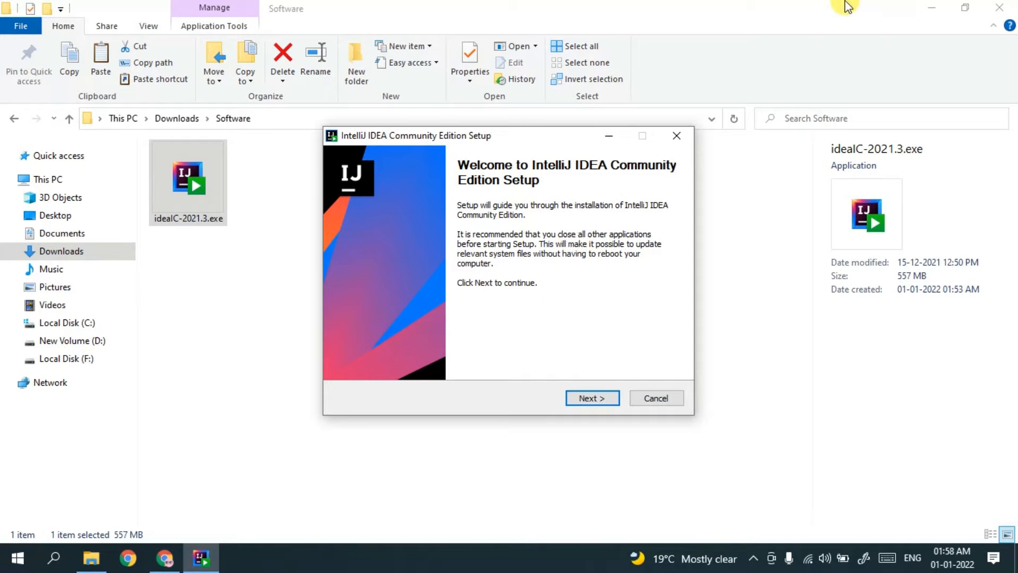
- Pass the Welcome page and accept the default JetBrains folder under Program Files
{"action": "left_click", "coordinate": [924, 7]}
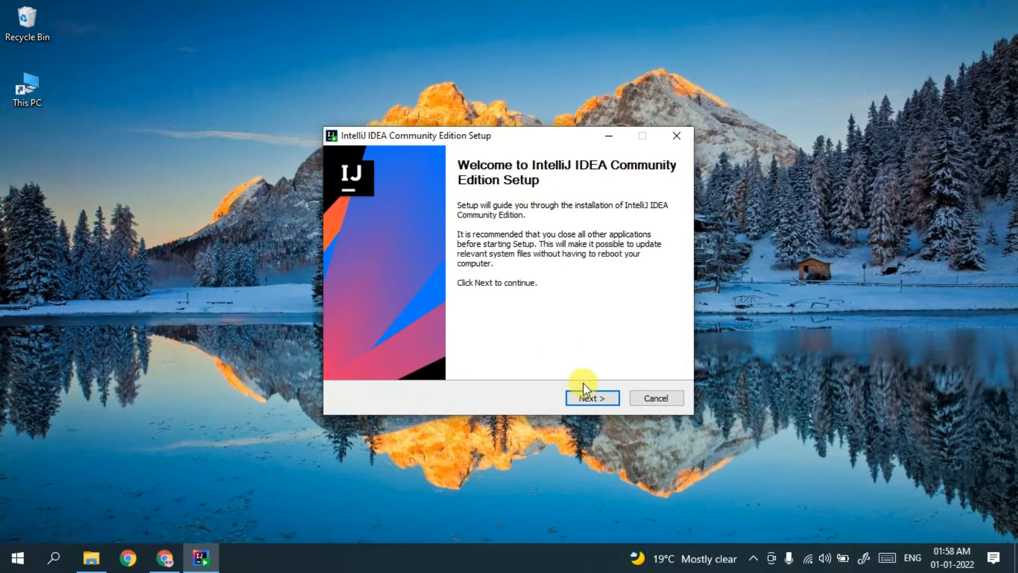
{"action": "left_click", "coordinate": [589, 398]}
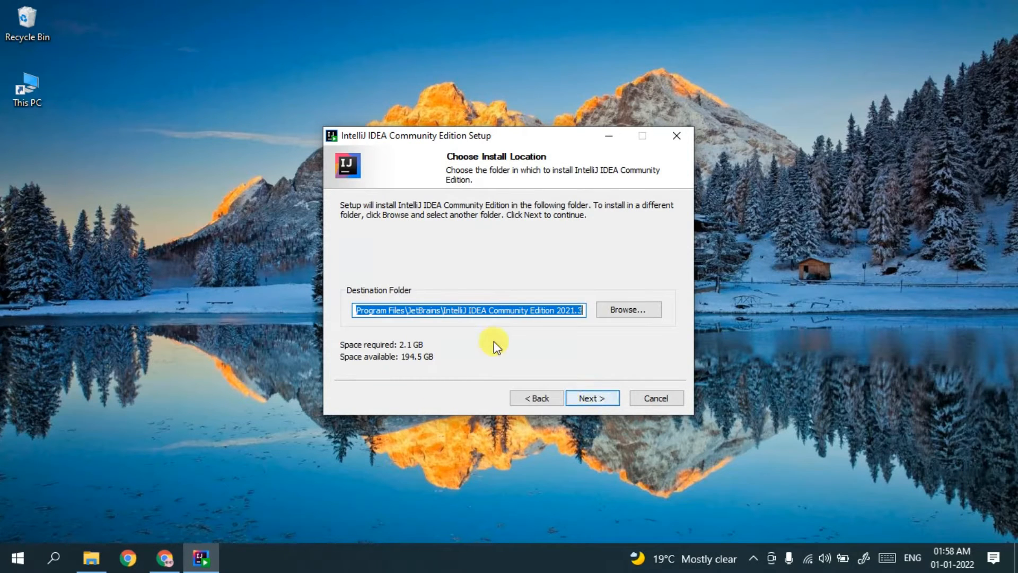
{"action": "left_click_drag", "start_coordinate": [464, 311], "coordinate": [346, 293]}
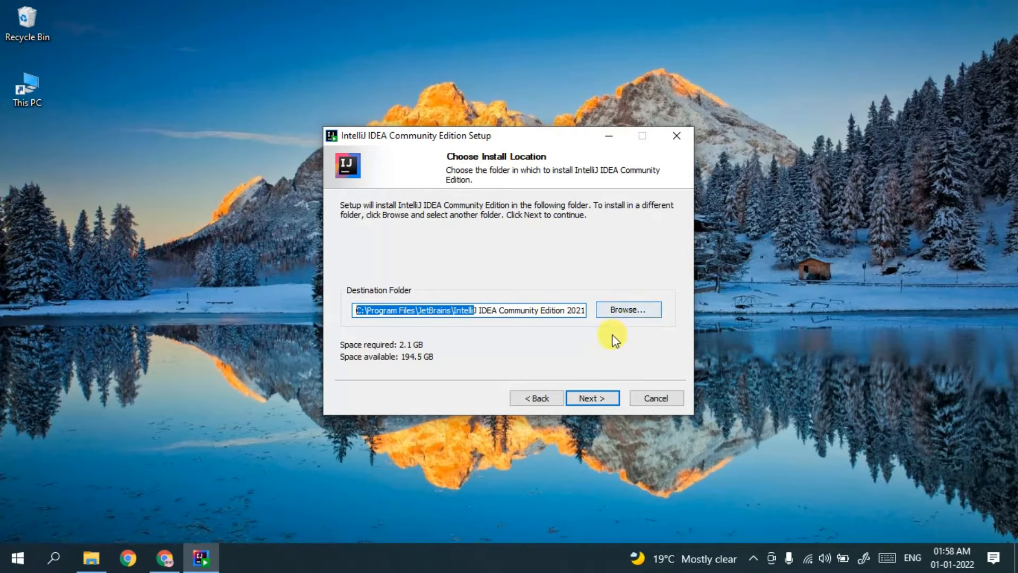
{"action": "left_click", "coordinate": [524, 307]}
{"action": "left_click_drag", "start_coordinate": [524, 308], "coordinate": [647, 329]}
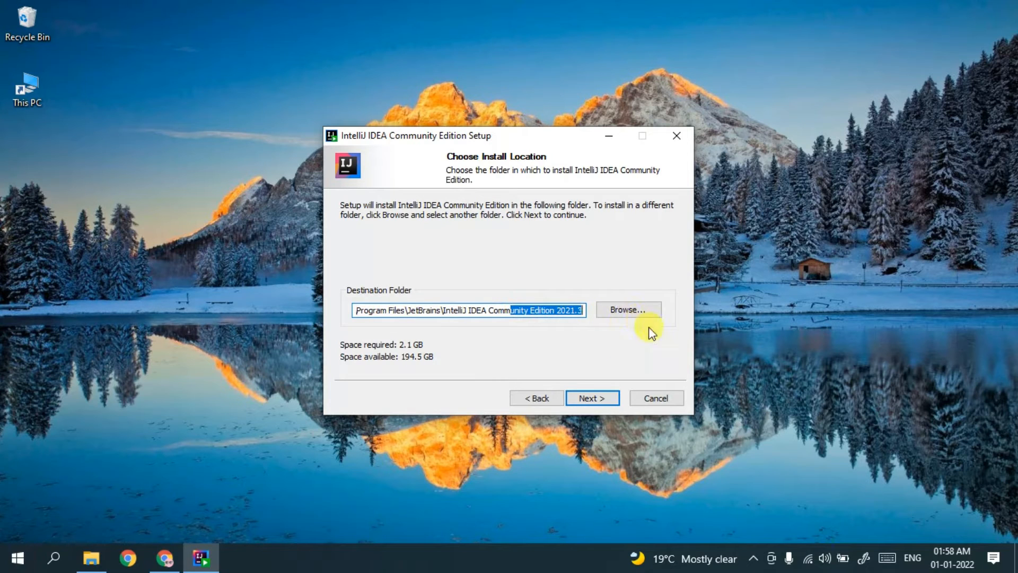
{"action": "left_click", "coordinate": [587, 393]}
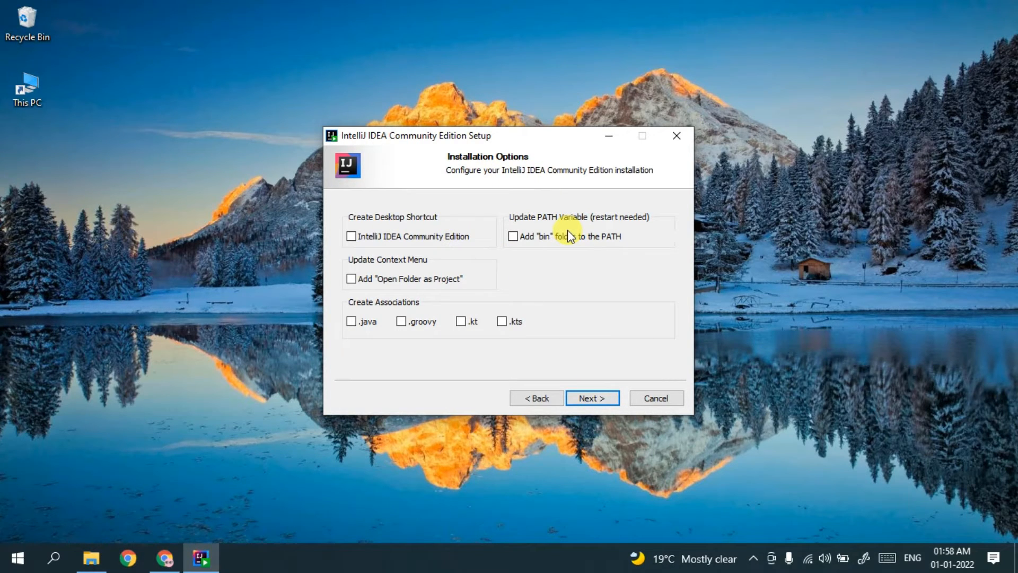
- Enable the desktop shortcut, .java association, Open Folder as Project and bin-to-PATH options
{"action": "left_click", "coordinate": [443, 239]}
{"action": "left_click", "coordinate": [369, 323]}
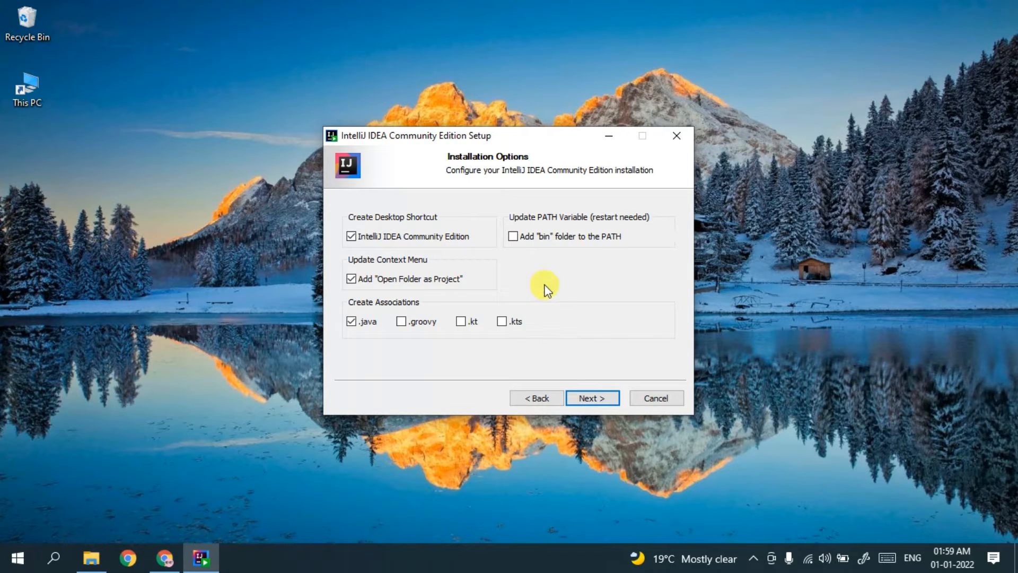
{"action": "left_click", "coordinate": [540, 239]}
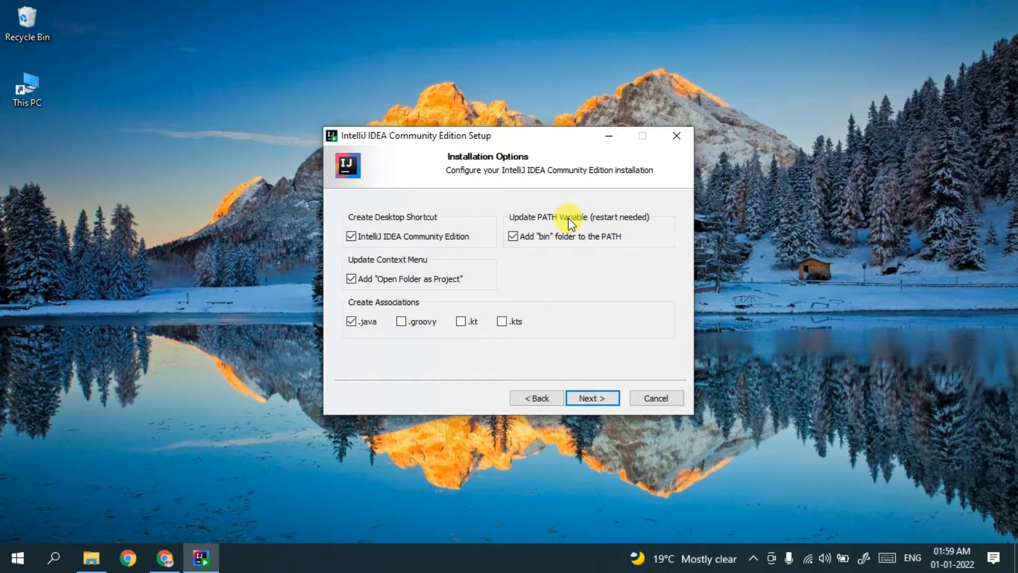
{"action": "left_click", "coordinate": [598, 399]}
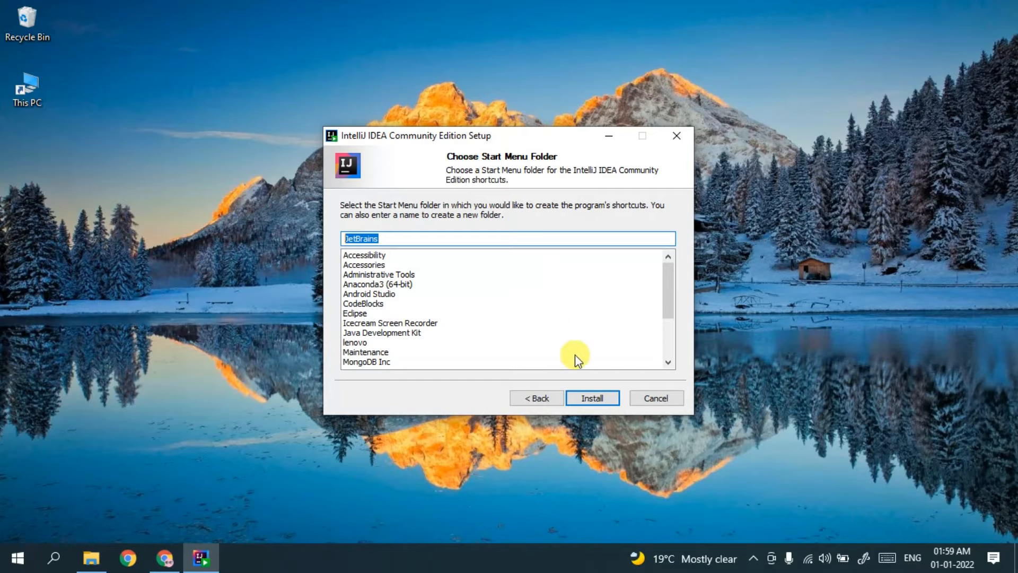
- Install IntelliJ IDEA and show the details of the files being installed
{"action": "left_click", "coordinate": [609, 400]}
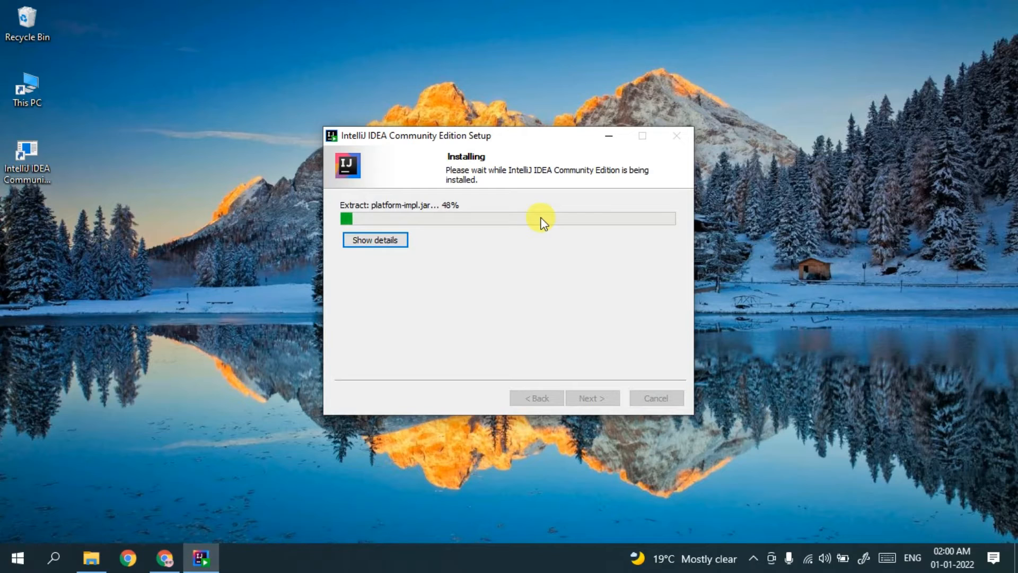
{"action": "left_click", "coordinate": [394, 239]}
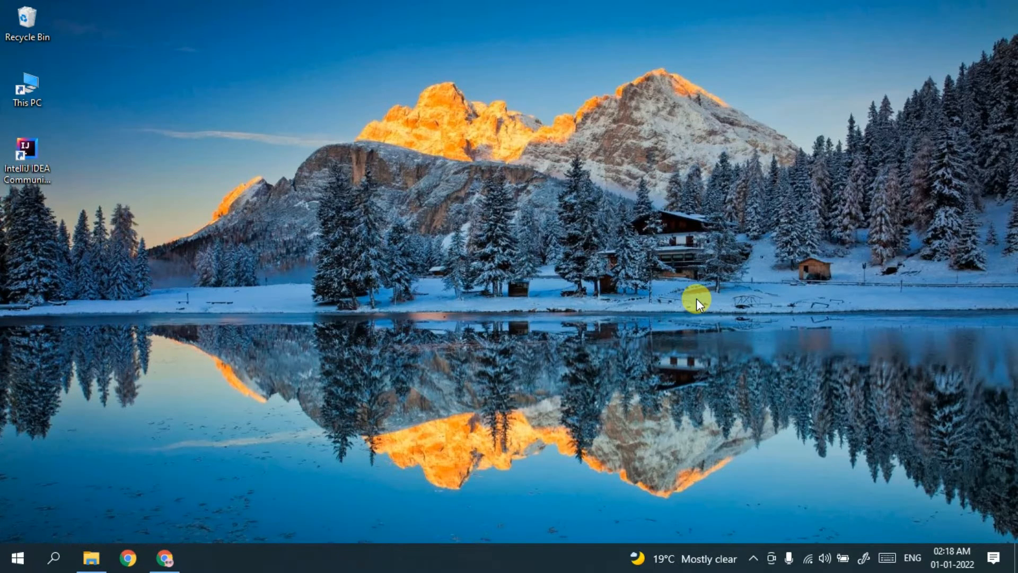
- Launch IntelliJ IDEA from the desktop shortcut, choosing 'Do not import settings'
{"action": "left_click", "coordinate": [36, 145]}
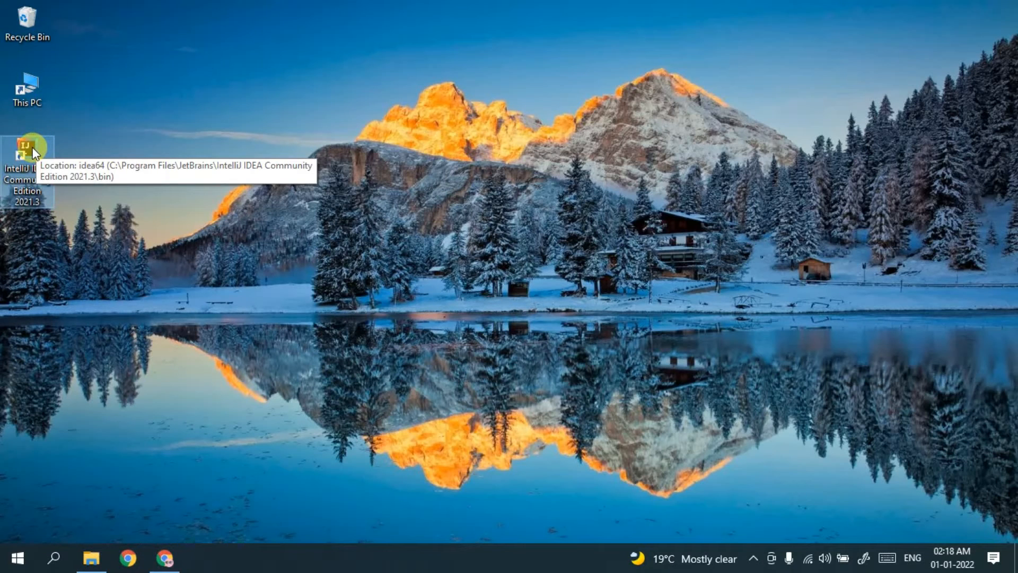
{"action": "double_click", "coordinate": [33, 148]}
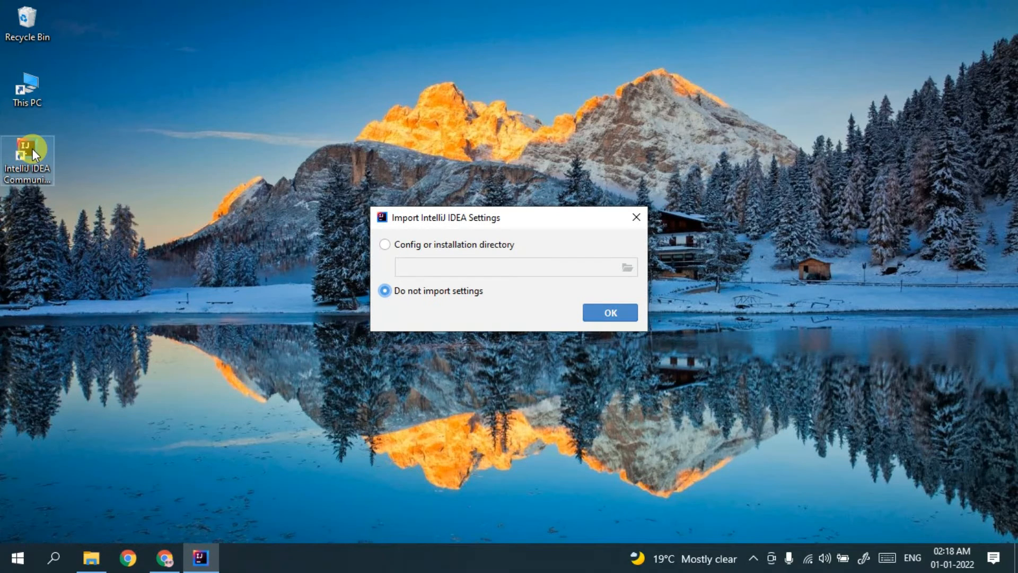
{"action": "left_click", "coordinate": [443, 247]}
{"action": "left_click", "coordinate": [461, 289]}
{"action": "left_click", "coordinate": [597, 313]}
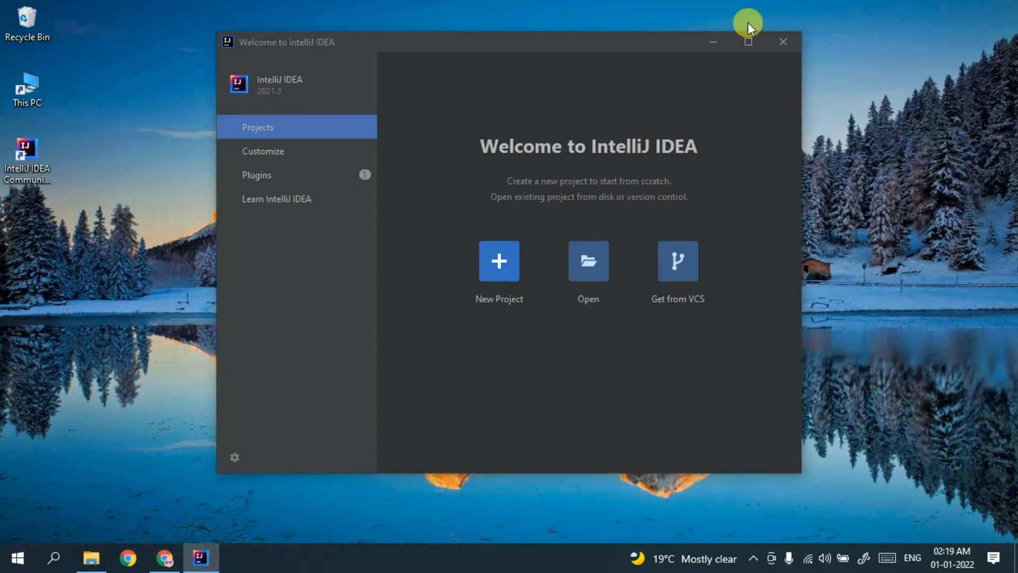
- Maximize the Welcome window and start a Java New Project using the Oracle OpenJDK 17 SDK
{"action": "left_click", "coordinate": [747, 41]}
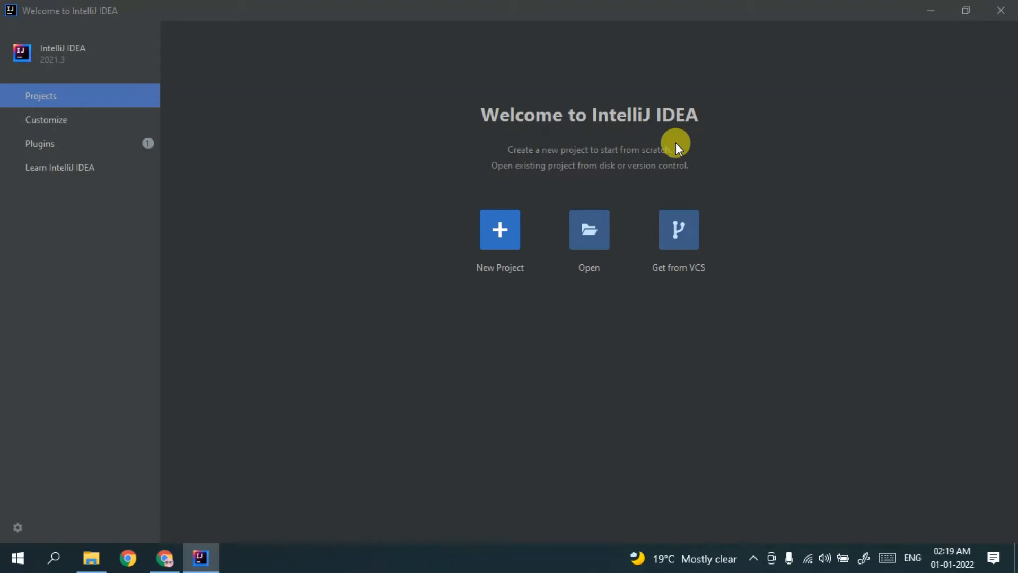
{"action": "left_click", "coordinate": [506, 227]}
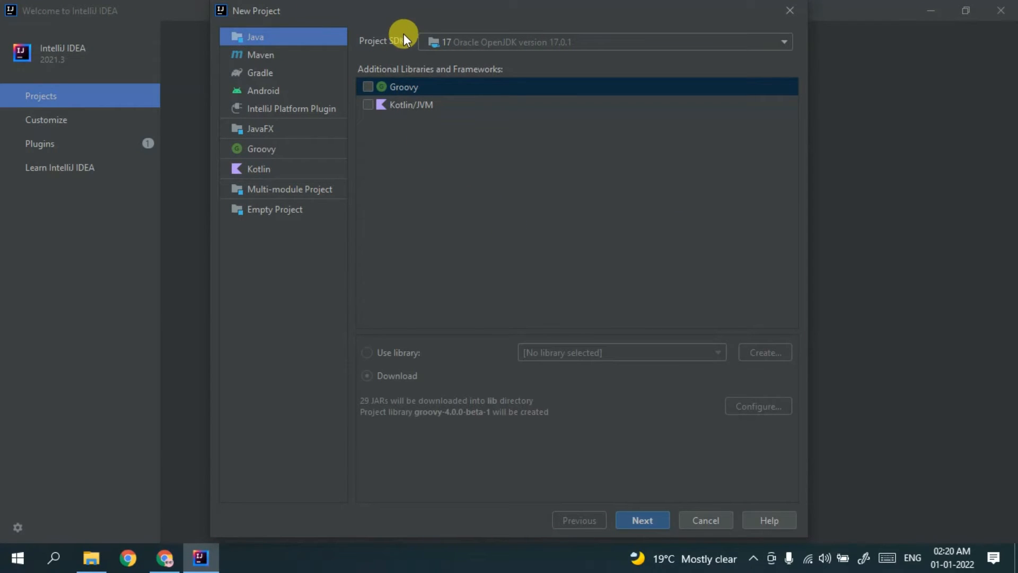
{"action": "left_click", "coordinate": [510, 43]}
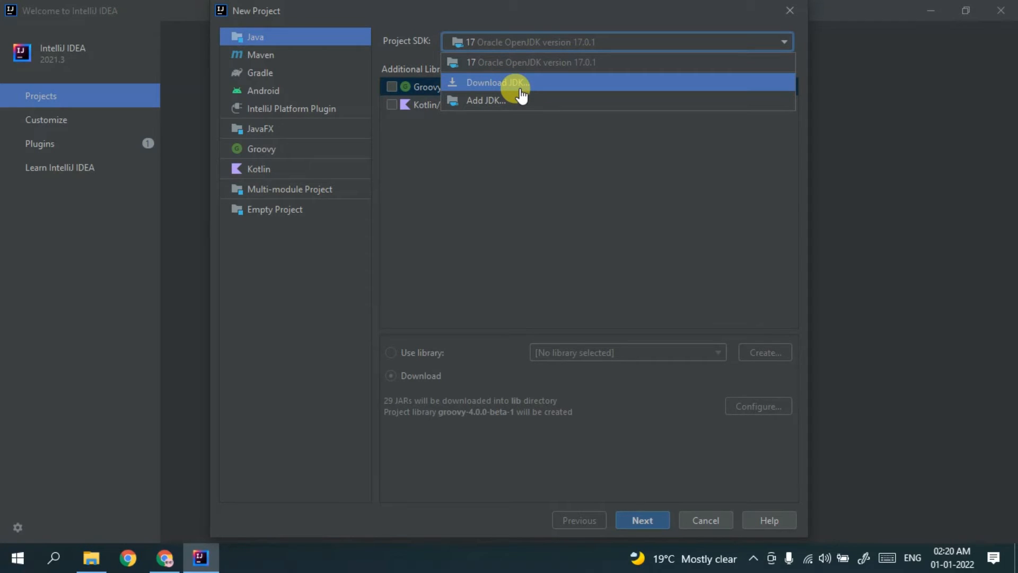
{"action": "left_click", "coordinate": [530, 62]}
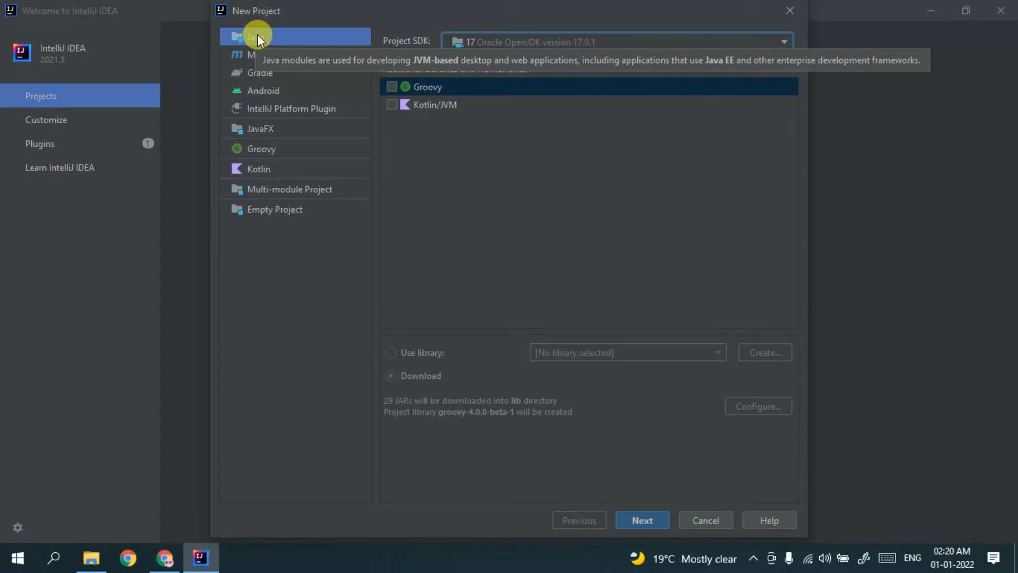
- Use the Command Line App template for the new project and proceed to the naming page
{"action": "left_click", "coordinate": [637, 517]}
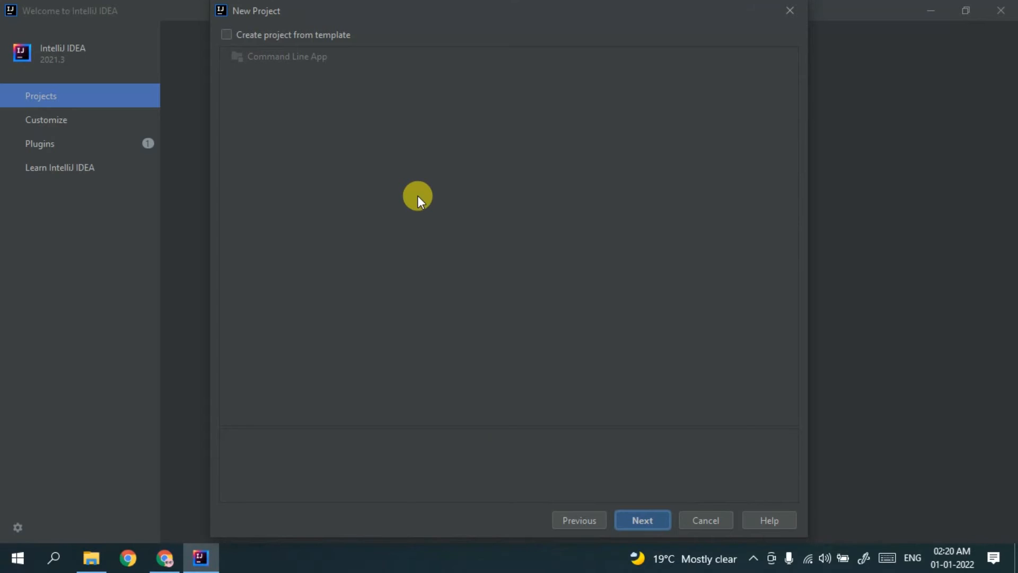
{"action": "left_click", "coordinate": [251, 35]}
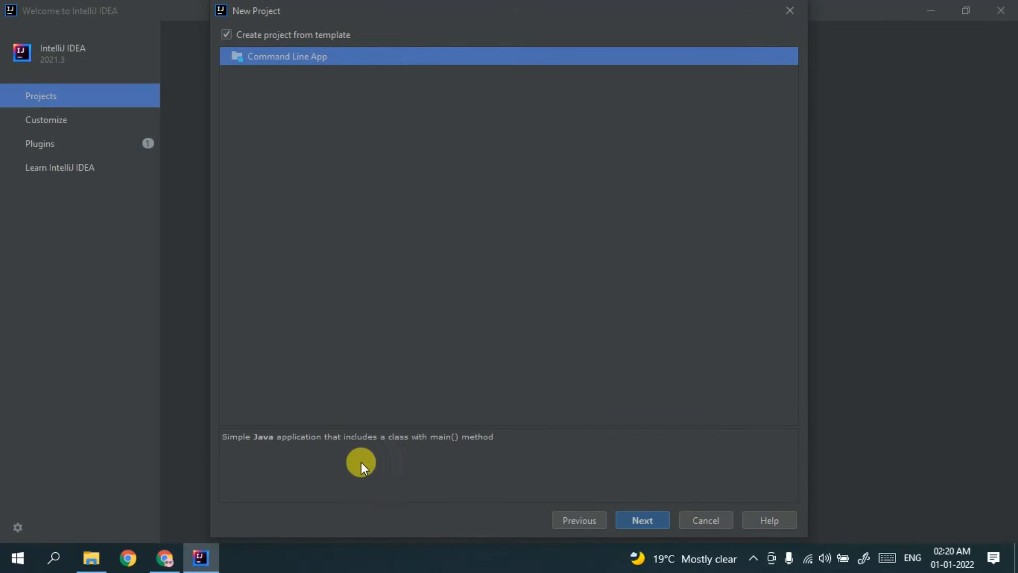
{"action": "left_click_drag", "start_coordinate": [355, 437], "coordinate": [509, 450]}
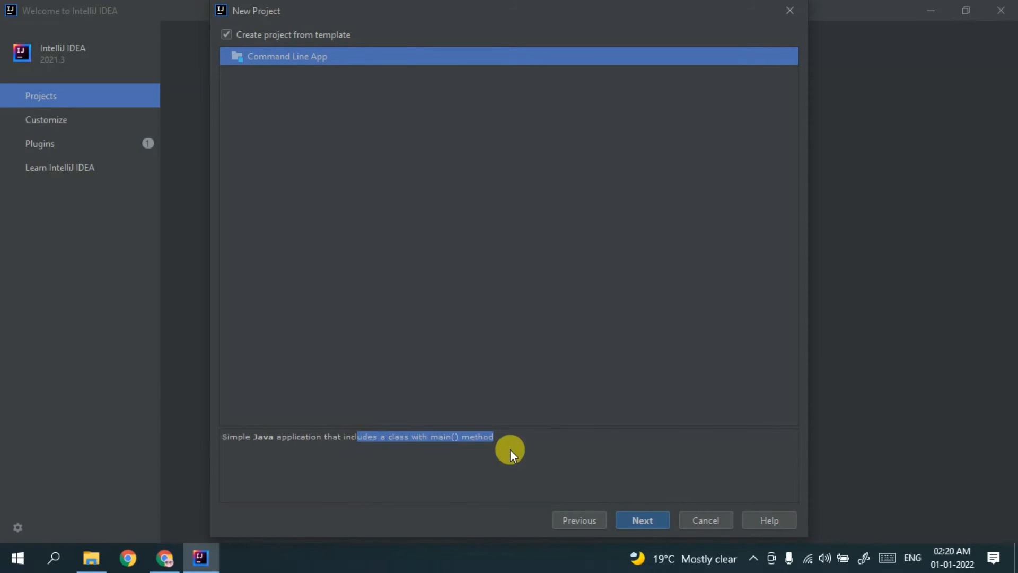
{"action": "left_click", "coordinate": [511, 450]}
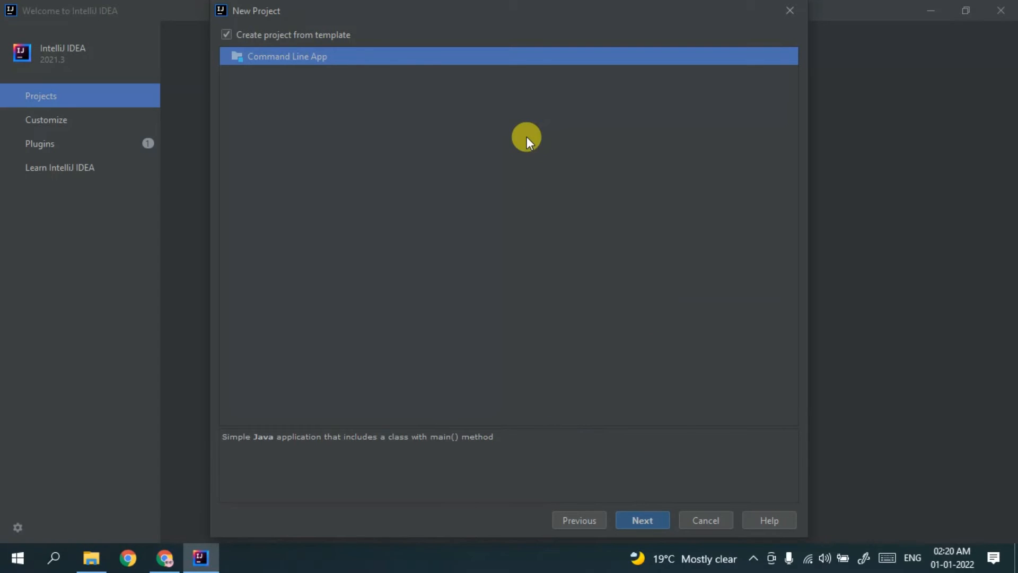
{"action": "left_click", "coordinate": [642, 520]}
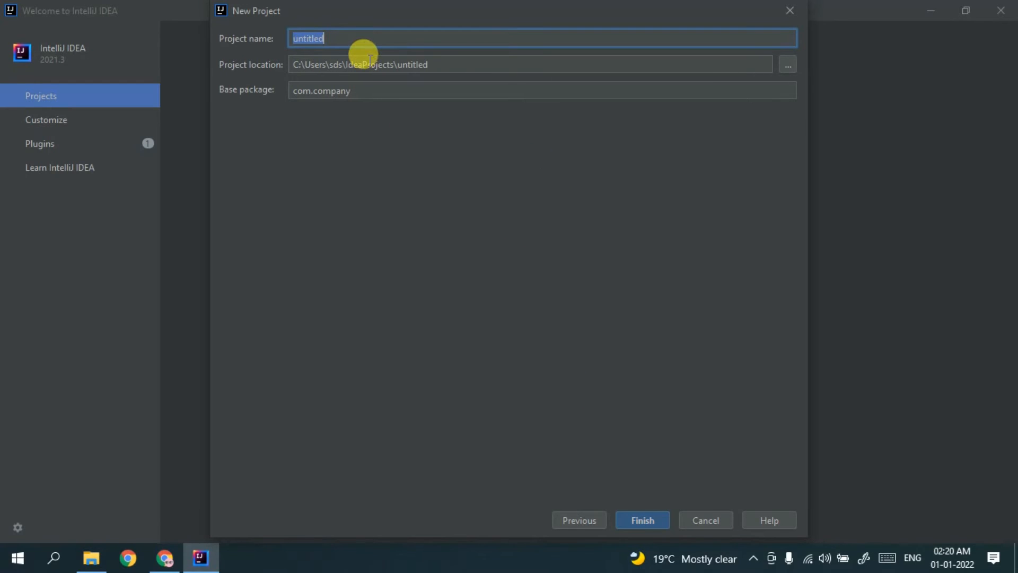
- Name the new project HelloWorld, keep the default location and base package com.company, and create it
{"action": "type", "text": "HelloWorld"}
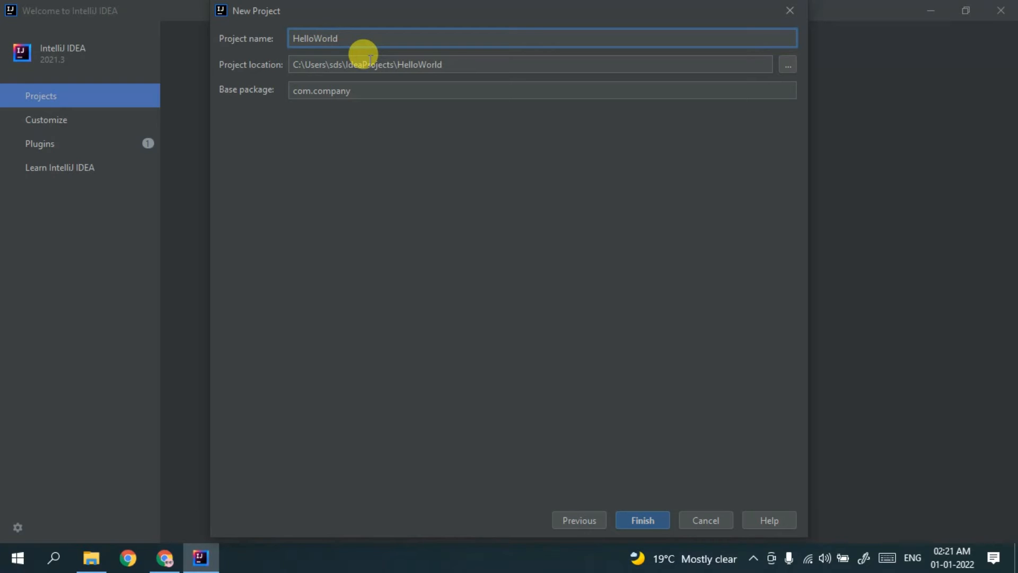
{"action": "left_click_drag", "start_coordinate": [450, 64], "coordinate": [351, 64]}
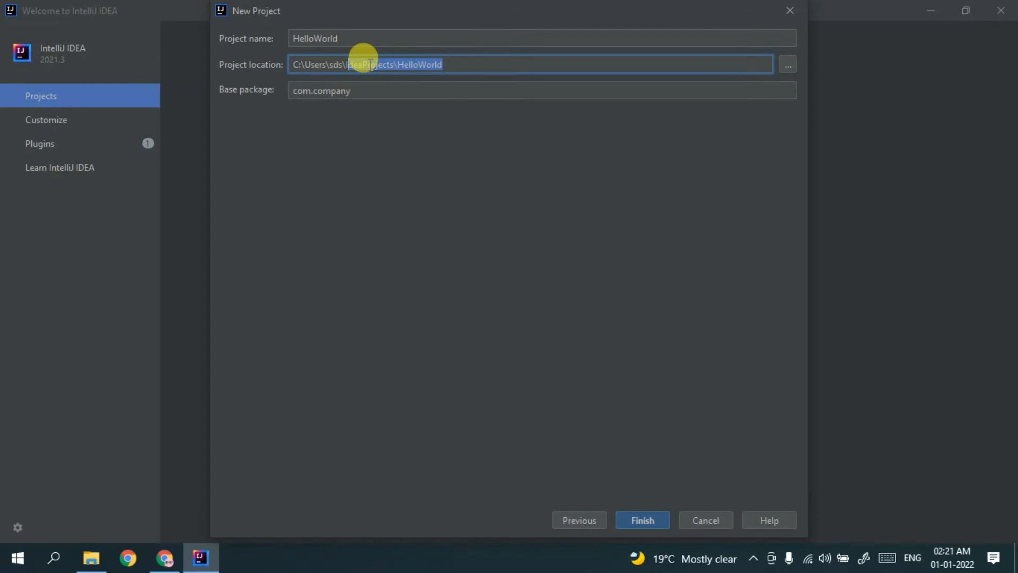
{"action": "key", "text": "Tab"}
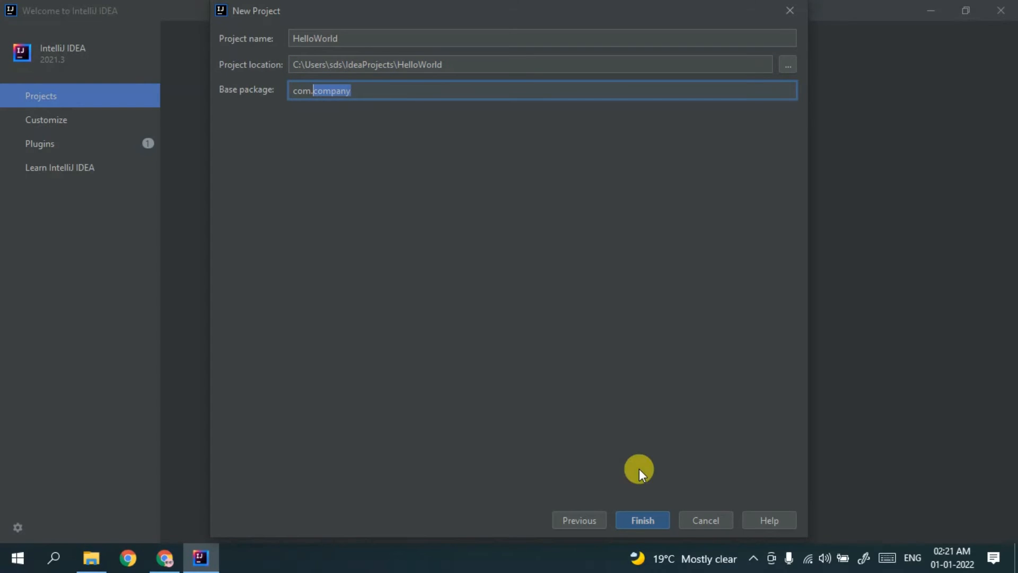
{"action": "left_click", "coordinate": [651, 523]}
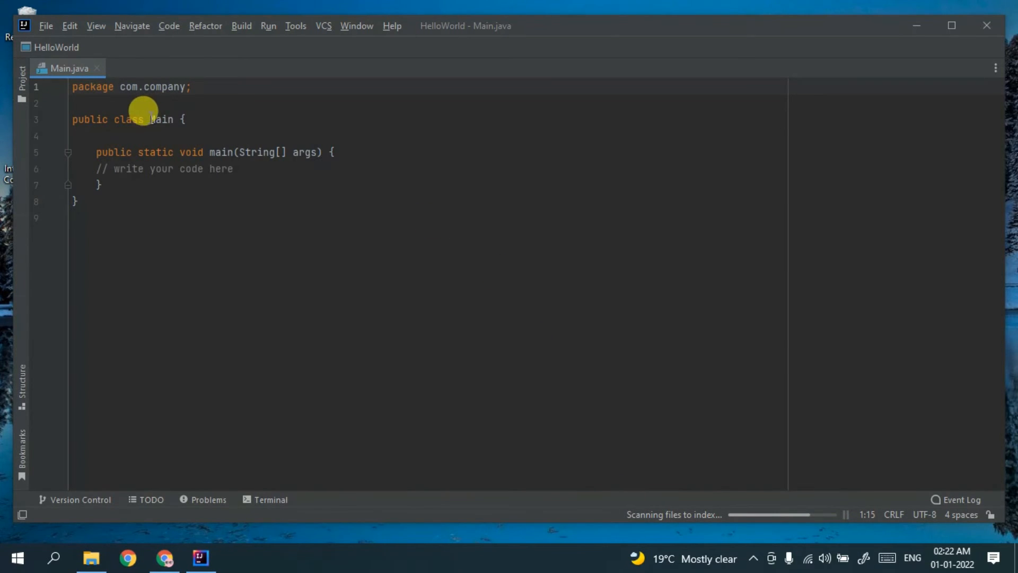
- Close the Tip of the Day and place the caret after the comment in main
{"action": "left_click_drag", "start_coordinate": [138, 120], "coordinate": [162, 119]}
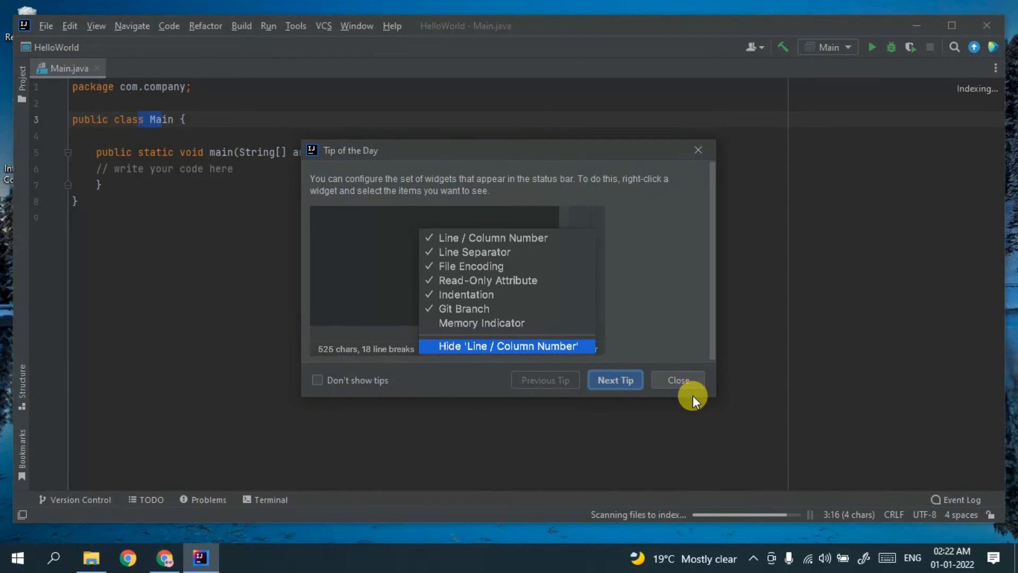
{"action": "left_click", "coordinate": [685, 382]}
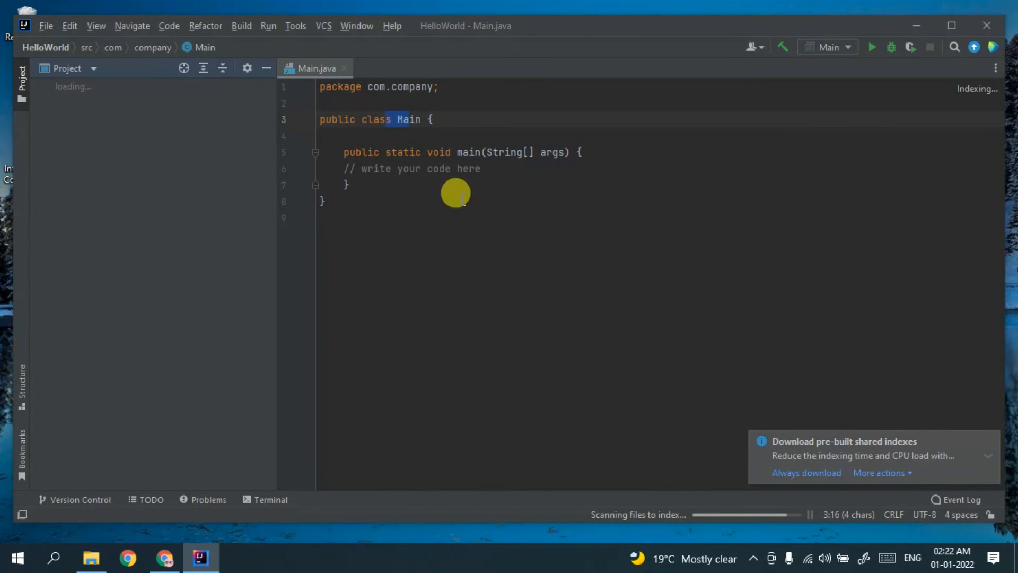
{"action": "left_click_drag", "start_coordinate": [403, 167], "coordinate": [528, 177]}
{"action": "left_click", "coordinate": [532, 173]}
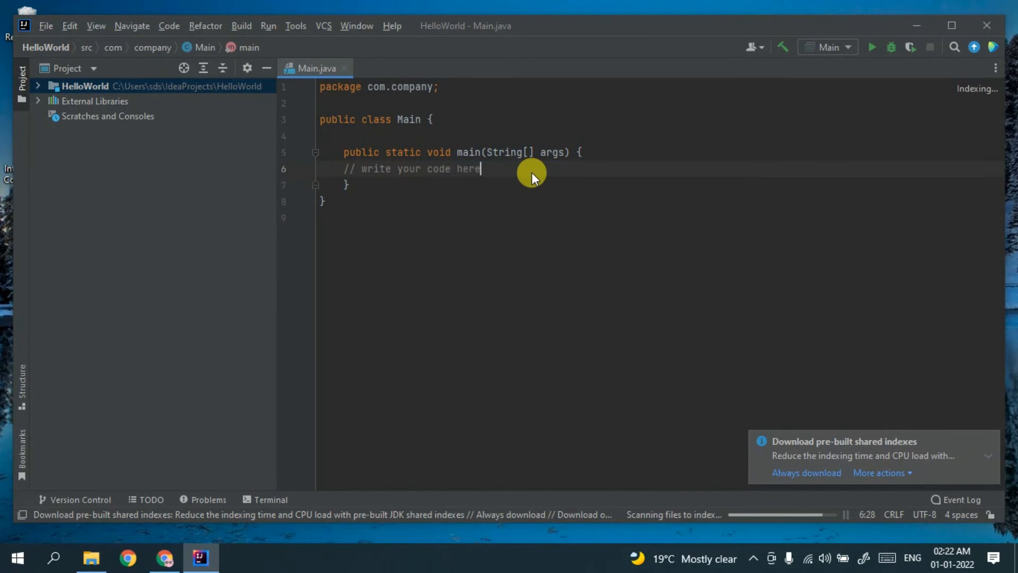
- Write System.put.println("Hello World!!"); on a new line under the comment in main
{"action": "key", "text": "Return"}
{"action": "type", "text": "System.putl"}
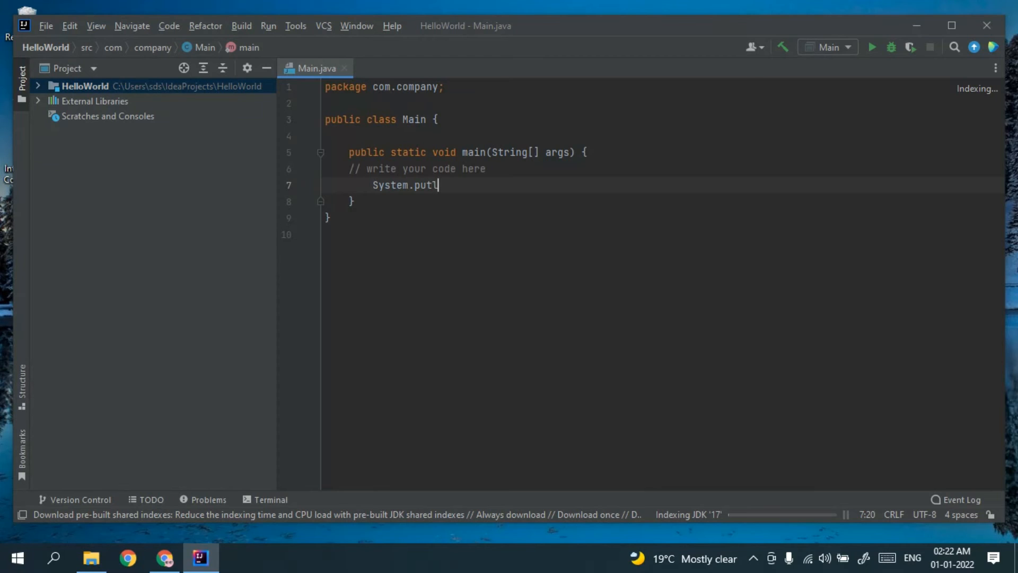
{"action": "key", "text": "BackSpace"}
{"action": "type", "text": ".printl"}
{"action": "type", "text": "n("}
{"action": "type", "text": "\""}
{"action": "type", "text": "Hello Wopr"}
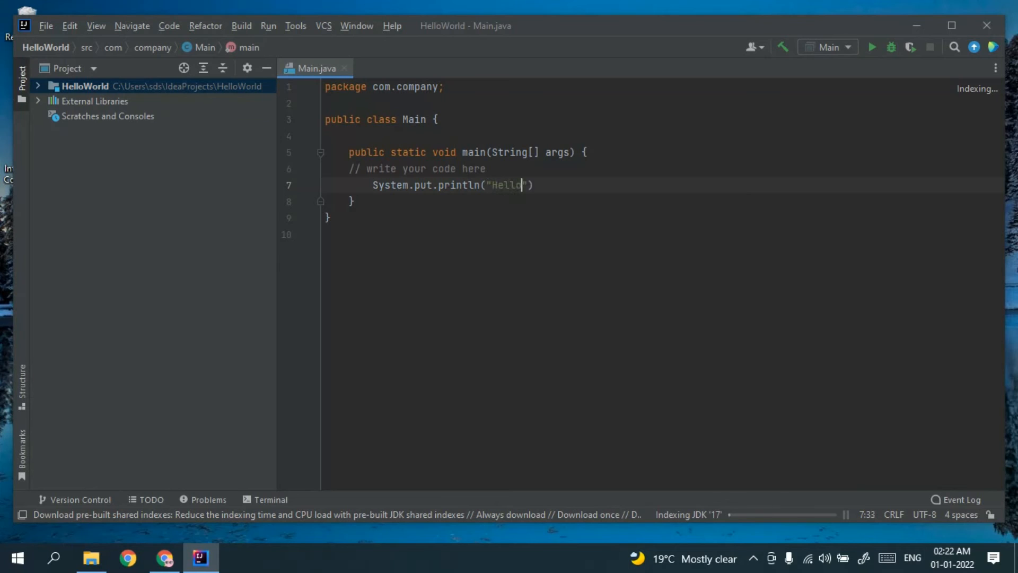
{"action": "type", "text": "ld"}
{"action": "key", "text": "BackSpace"}
{"action": "key", "text": "BackSpace"}
{"action": "key", "text": "BackSpace"}
{"action": "key", "text": "BackSpace"}
{"action": "type", "text": "rld!"}
{"action": "left_click", "coordinate": [578, 188]}
{"action": "key", "text": "End"}
{"action": "type", "text": ";"}
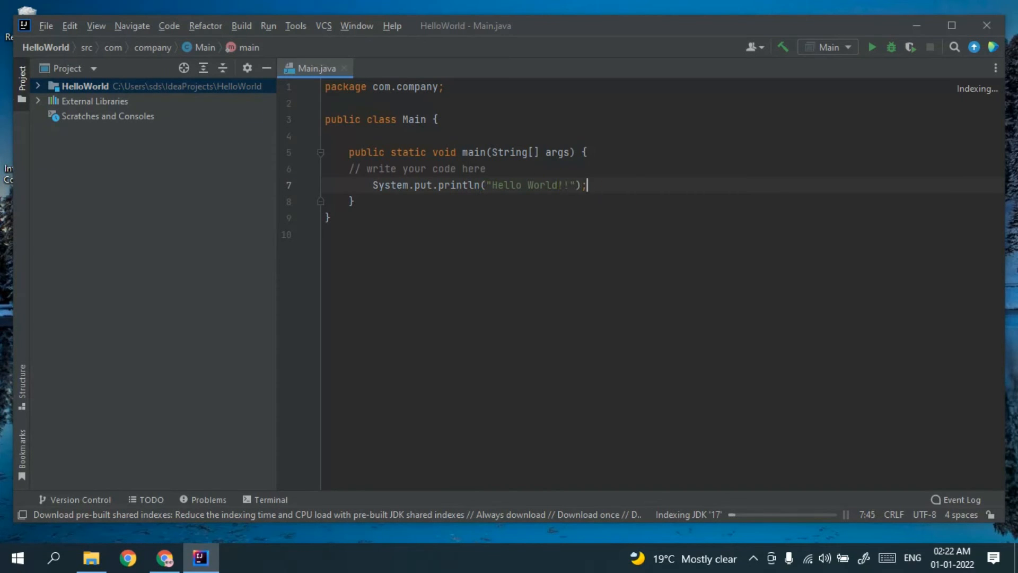
- Run HelloWorld, read the cannot-find-symbol error for put, and delete the p of put on line 7
{"action": "left_click", "coordinate": [872, 47]}
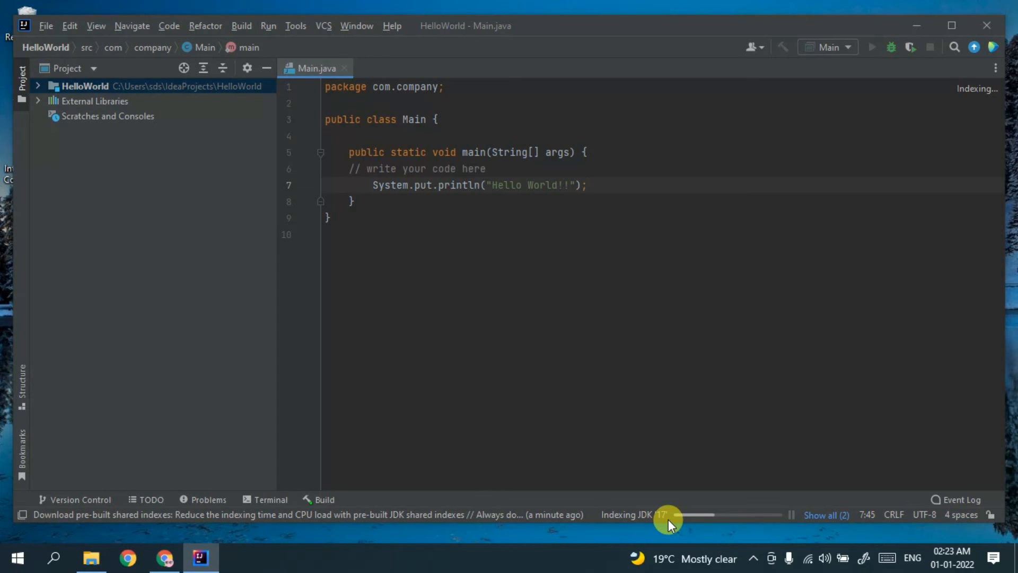
{"action": "key", "text": "ctrl+Left"}
{"action": "key", "text": "ctrl+Left"}
{"action": "key", "text": "ctrl+Left"}
{"action": "key", "text": "ctrl+Left"}
{"action": "key", "text": "ctrl+Left"}
{"action": "key", "text": "ctrl+Left"}
{"action": "key", "text": "ctrl+Left"}
{"action": "key", "text": "ctrl+Left"}
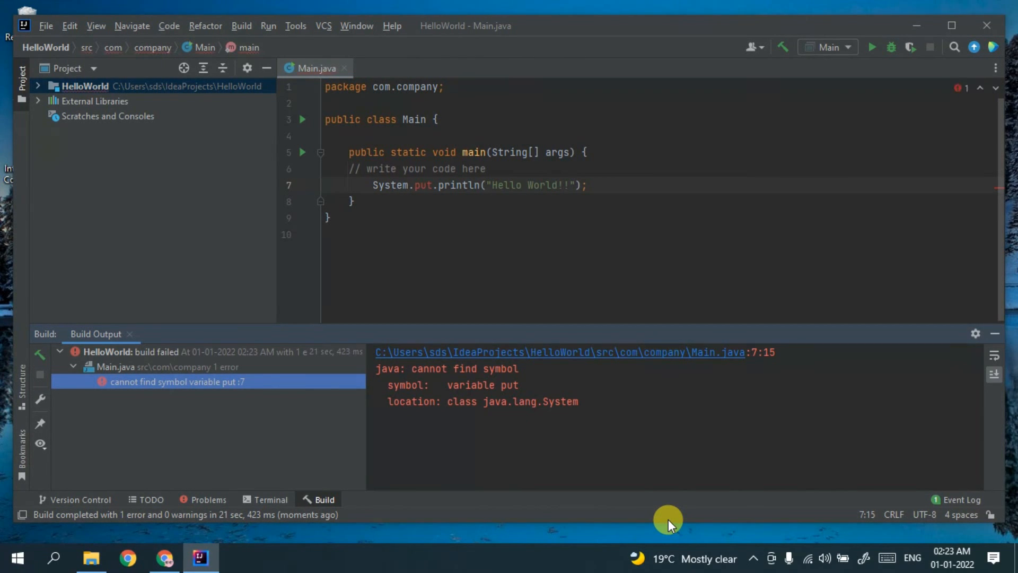
{"action": "left_click", "coordinate": [420, 186]}
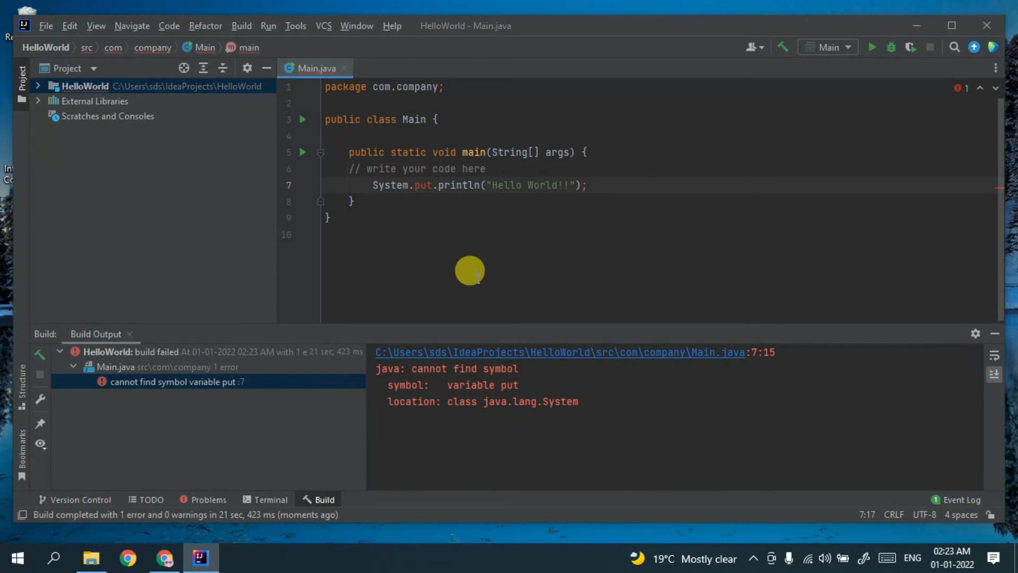
{"action": "key", "text": "BackSpace"}
- Change put to out, rerun Main, and confirm the console prints Hello World!! with exit code 0
{"action": "type", "text": "o"}
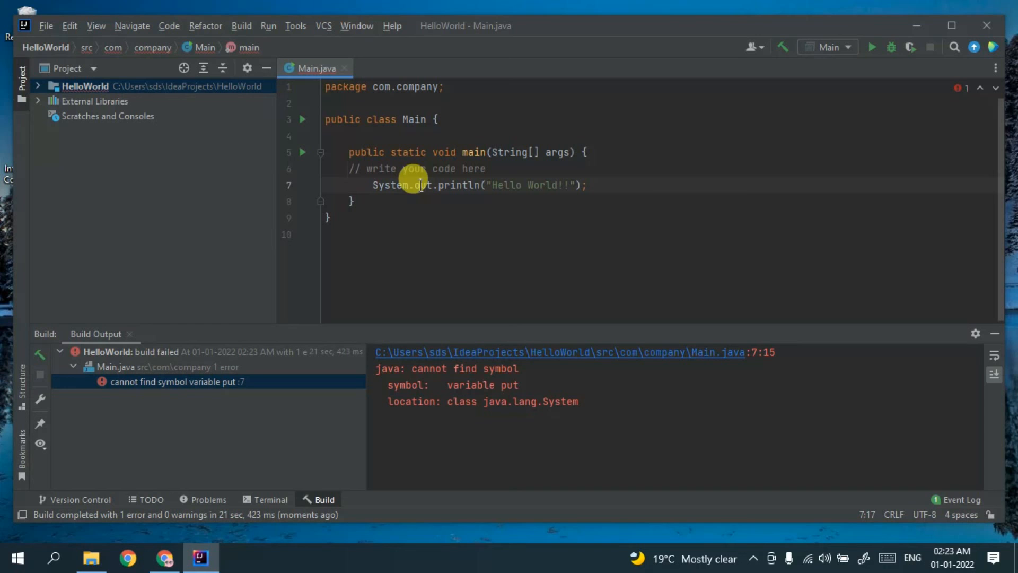
{"action": "key", "text": "Down"}
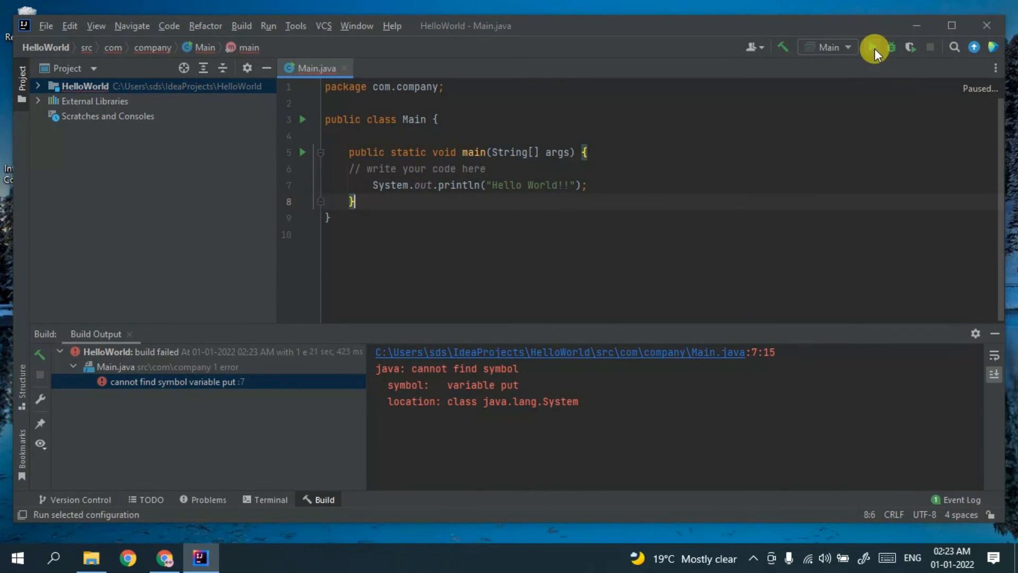
{"action": "left_click", "coordinate": [871, 49]}
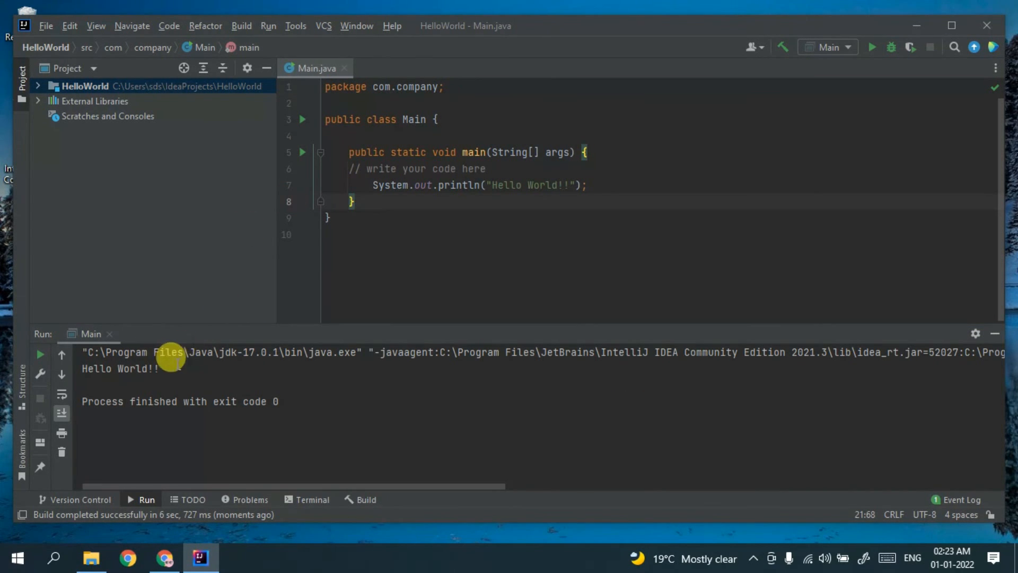
{"action": "left_click_drag", "start_coordinate": [176, 367], "coordinate": [72, 366]}
{"action": "left_click", "coordinate": [532, 202]}
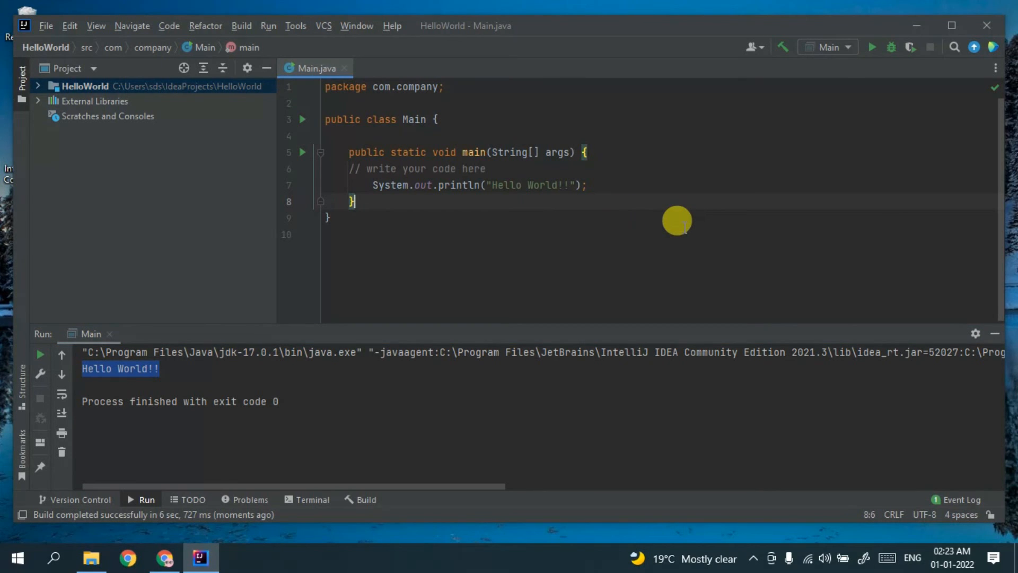